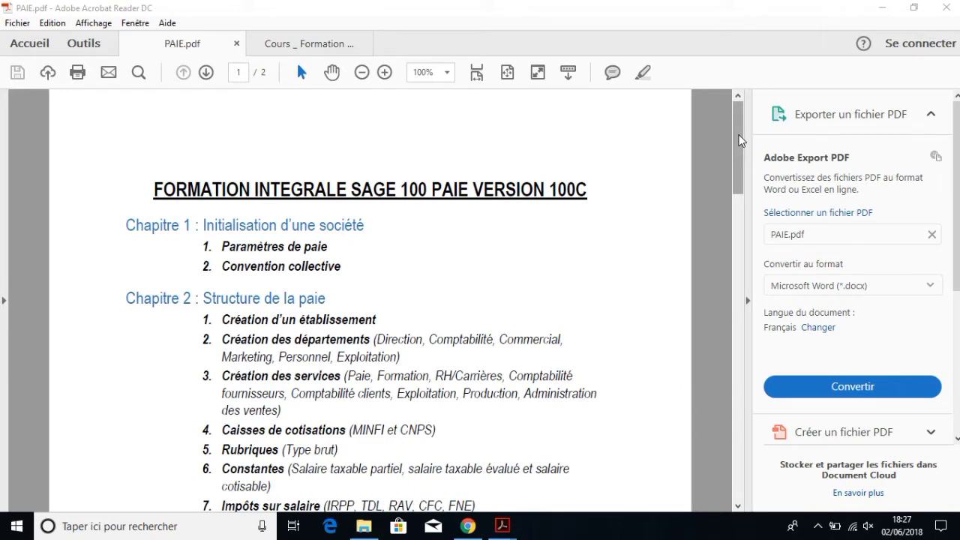
Step: Minimise the PDF reader and launch Sage Paie & RH from its desktop shortcut
left_click_drag(739, 140, 730, 247)
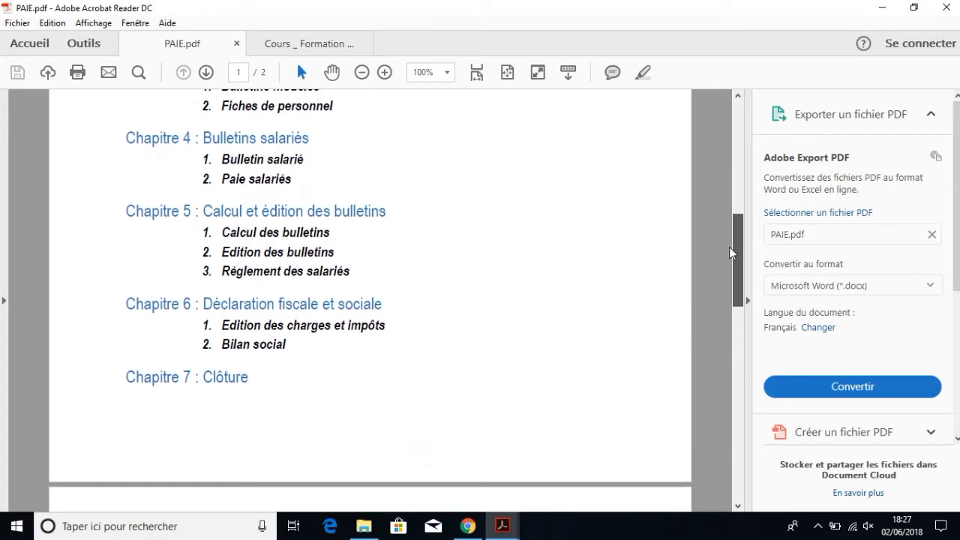
left_click_drag(729, 247, 734, 109)
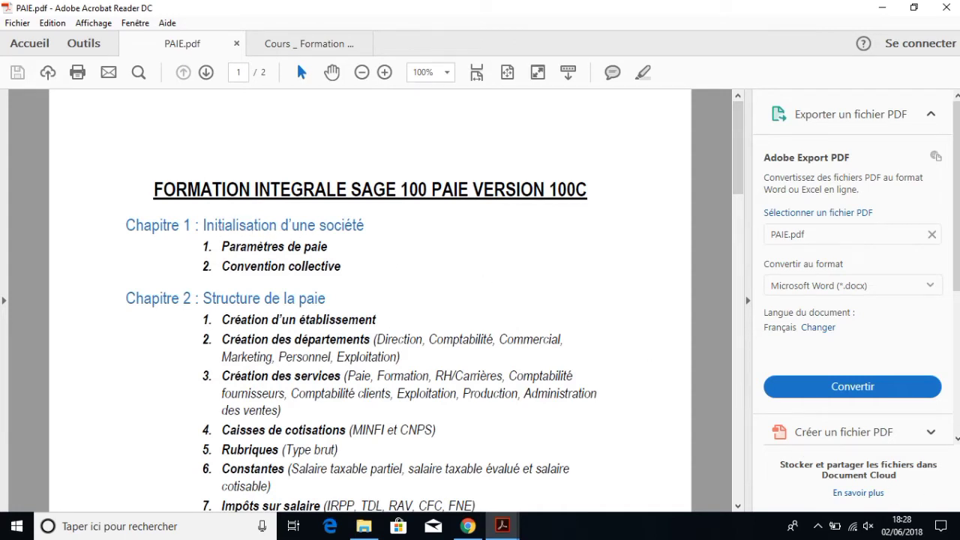
left_click(958, 528)
left_click(581, 249)
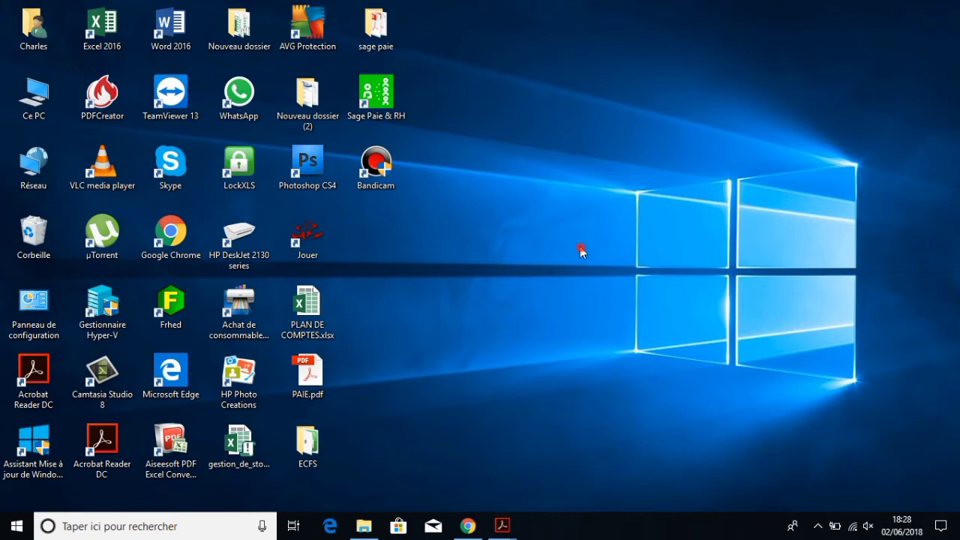
double_click(360, 89)
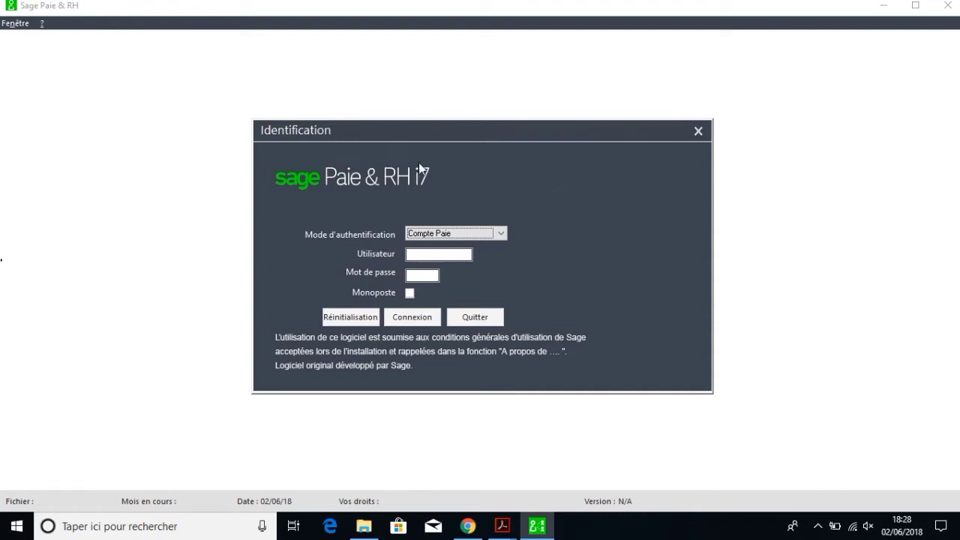
Step: Log in with the account password and close the Nouveau Plan de Paie announcement
left_click(424, 275)
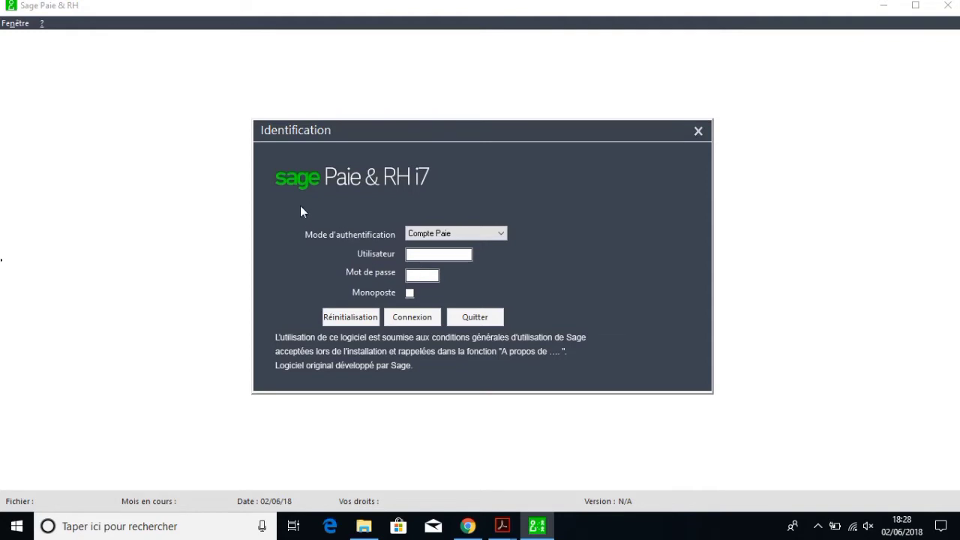
type("****")
key("Return")
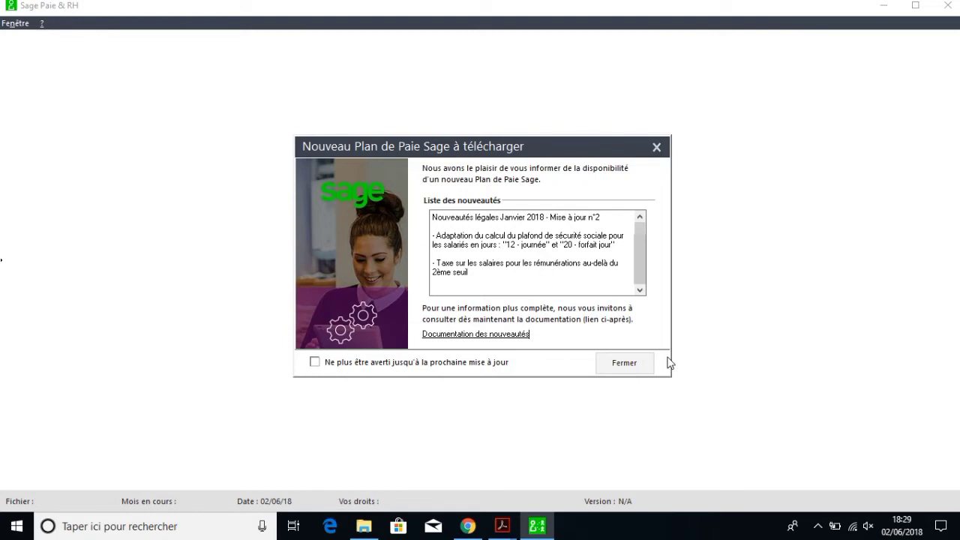
left_click(628, 369)
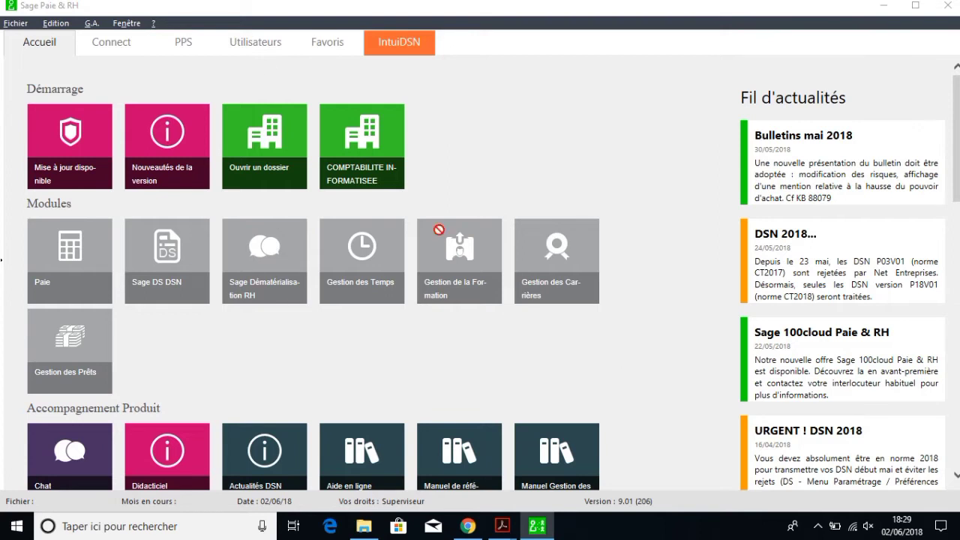
Step: Create a new payroll file named CINFO SARL in the Bureau folder via Fichier > Nouveau
left_click(17, 25)
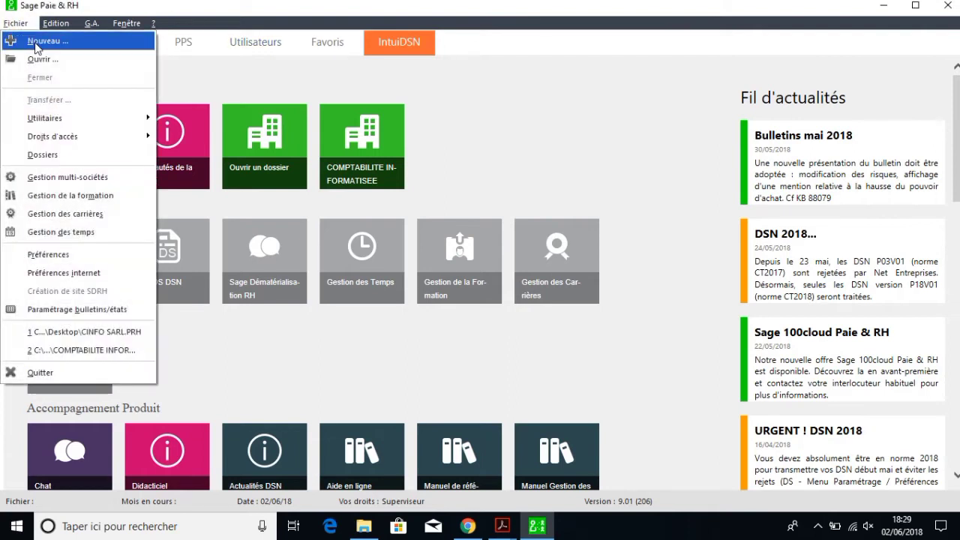
left_click(35, 44)
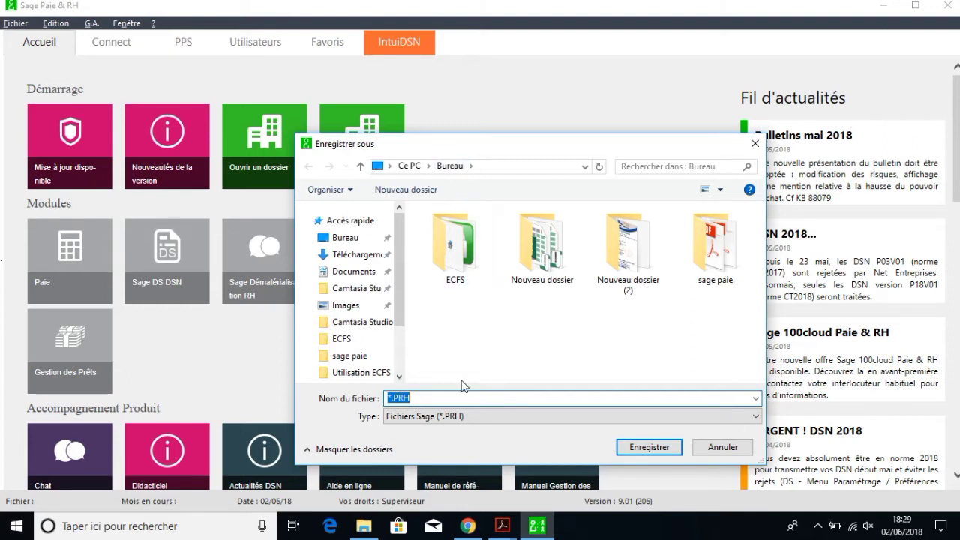
type("CINFO SARL")
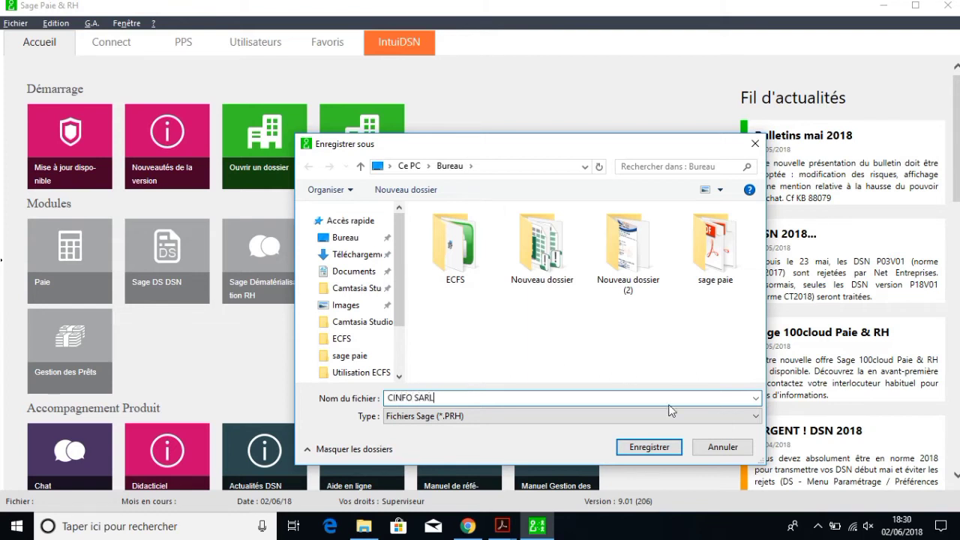
left_click(651, 447)
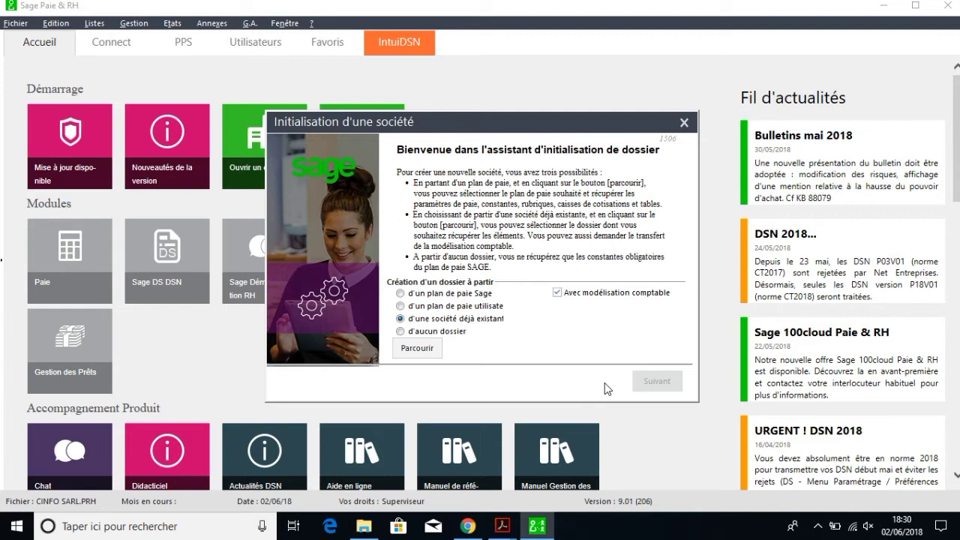
Step: Choose to start the company from no existing file (d'aucun dossier) and continue
left_click(400, 331)
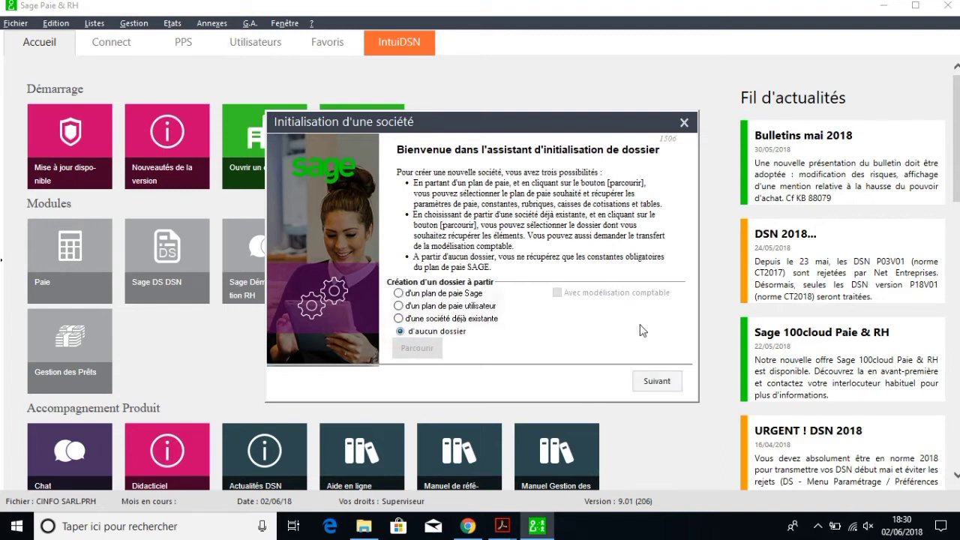
left_click(656, 381)
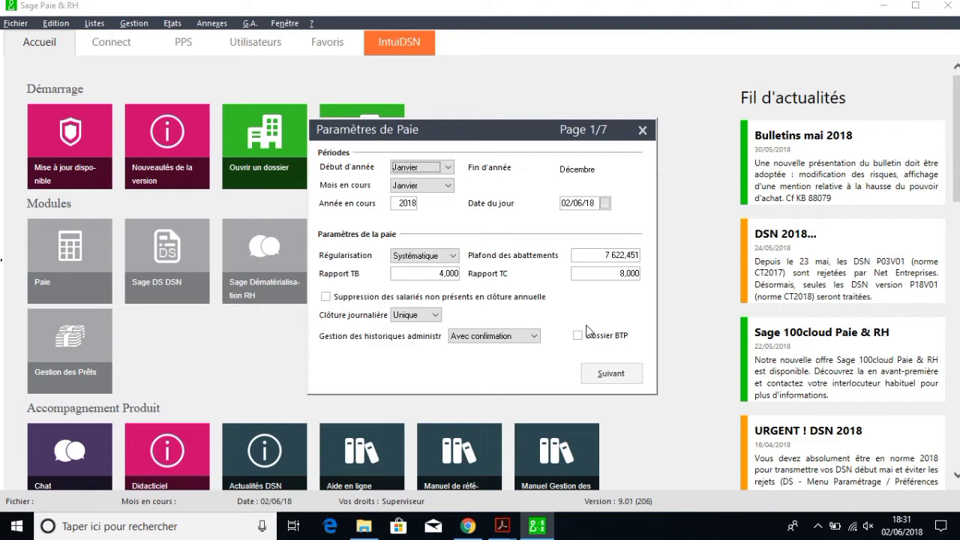
Step: Keep Janvier as the year start, set the current month to Juin, and advance to page 2
left_click(450, 168)
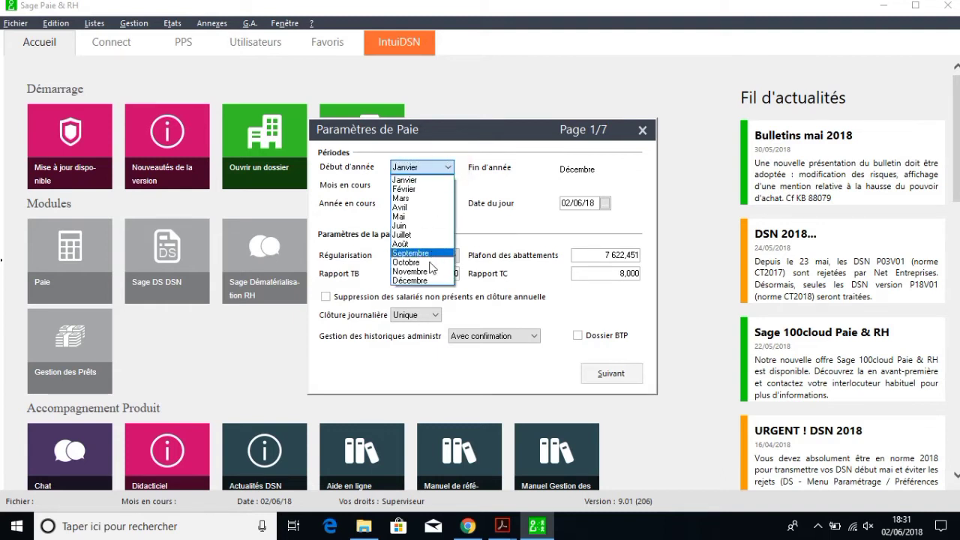
left_click(519, 182)
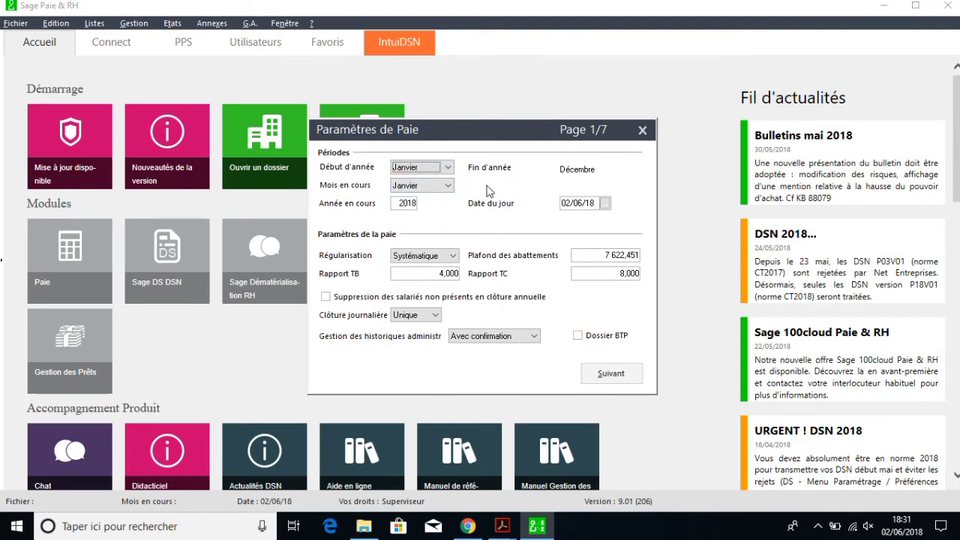
left_click(448, 186)
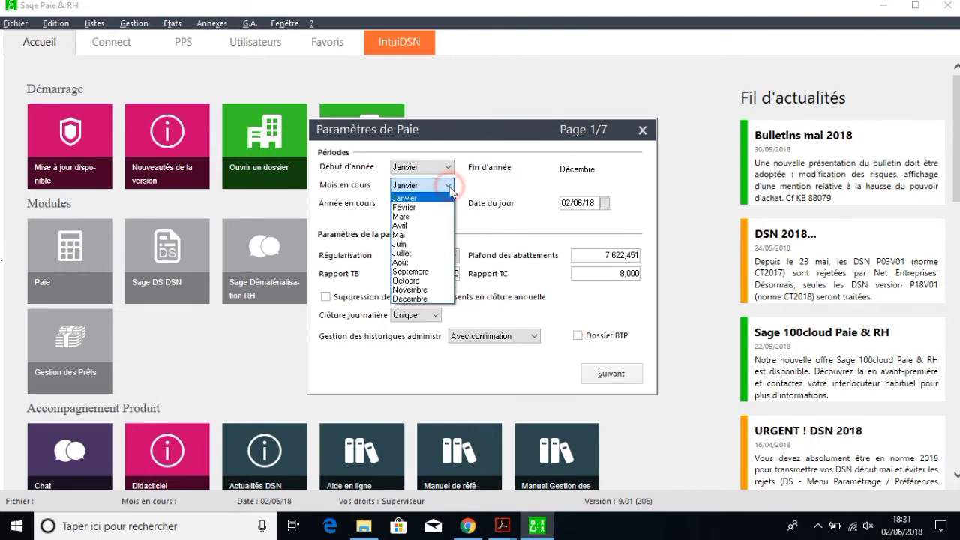
left_click(404, 244)
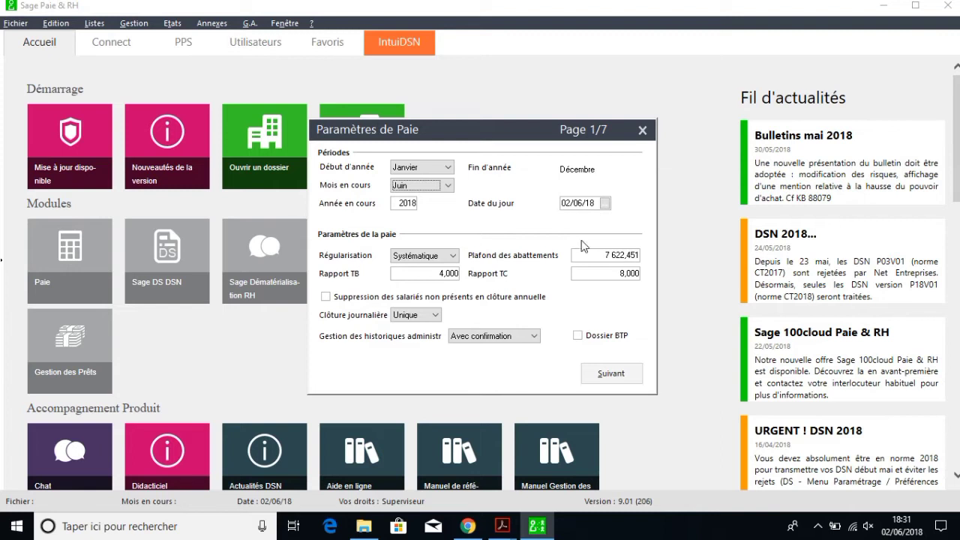
left_click(603, 374)
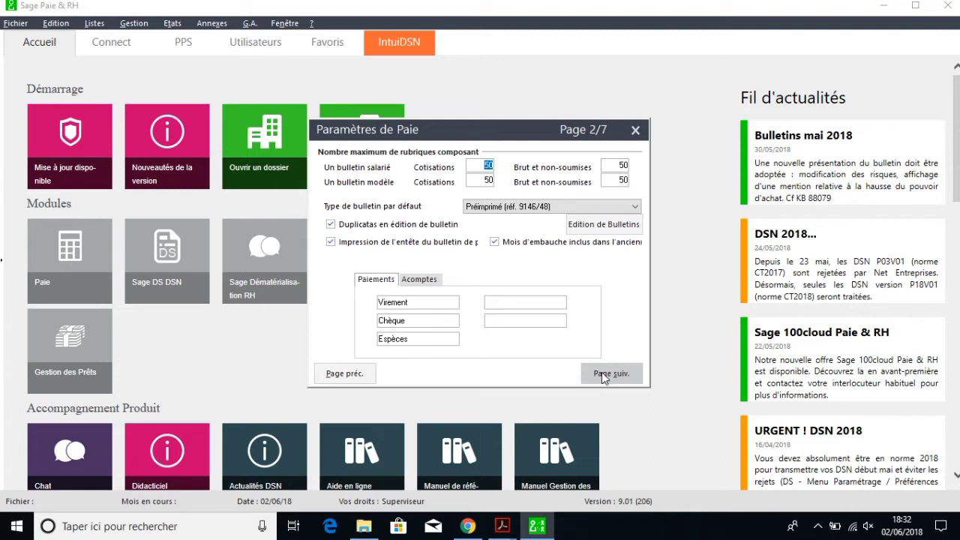
Step: Set the four rubric maximums to 100 and choose Papier blanc (préimprimé 9146/48) as default payslip
type("1")
key("Tab")
type("100")
key("Tab")
type("100")
key("Tab")
type("100")
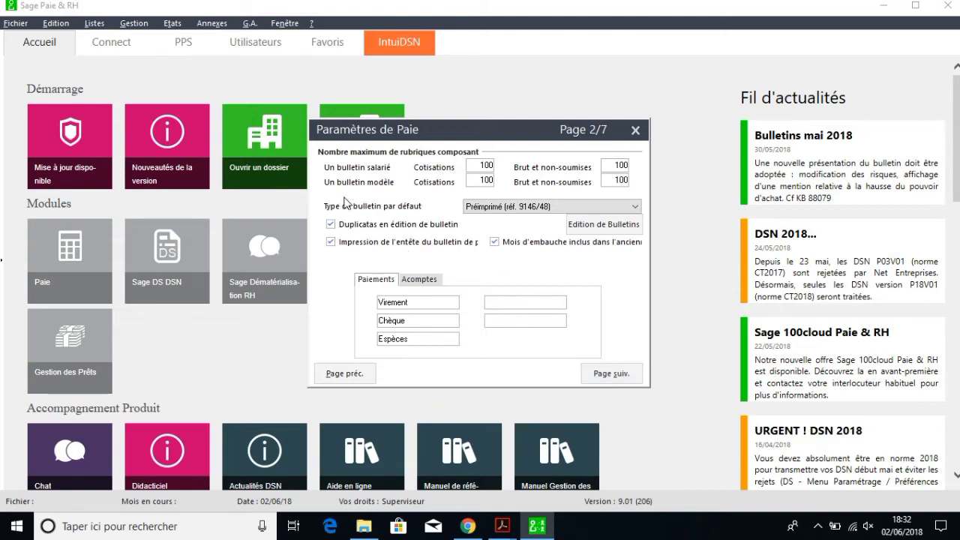
left_click(634, 207)
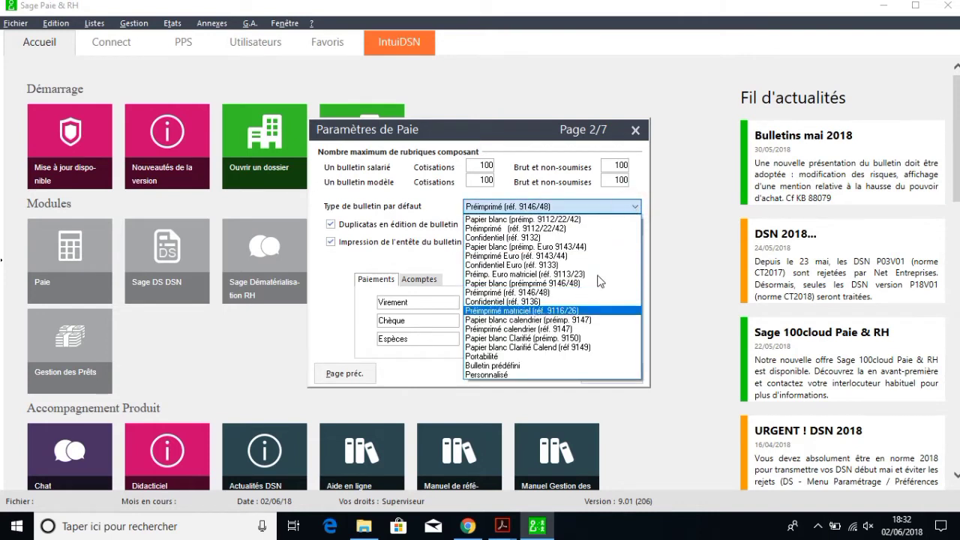
left_click(531, 284)
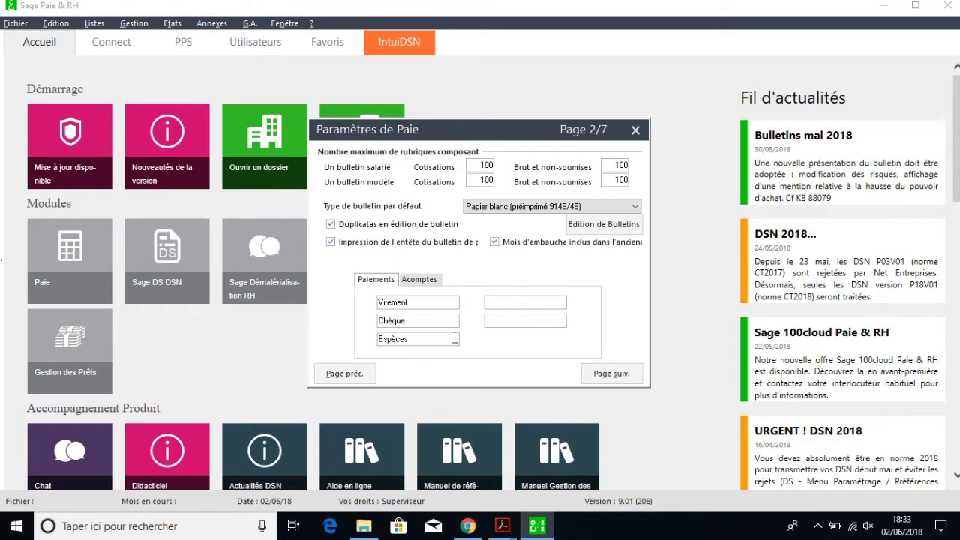
Step: Review the Virement, Chèque and Espèces payment method labels and their detail fields
left_click(509, 302)
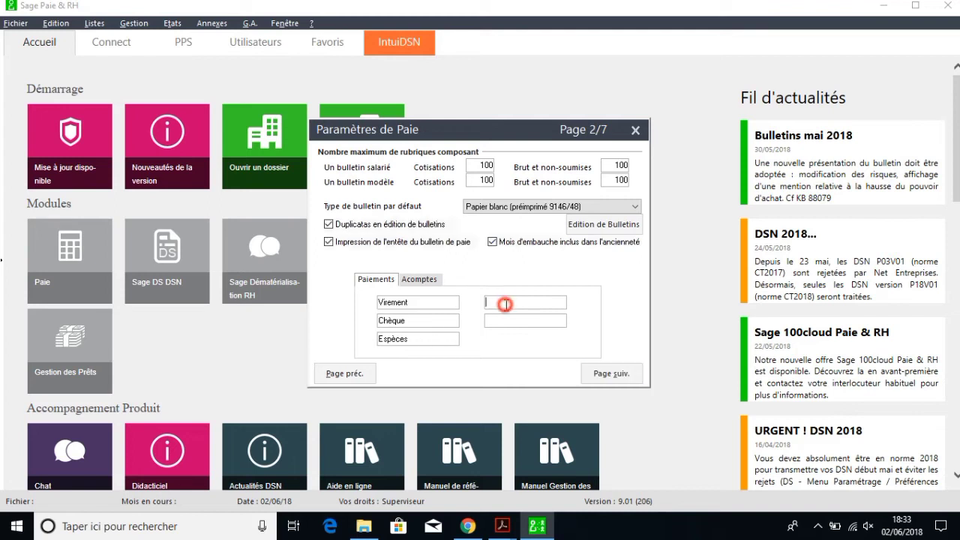
left_click(507, 321)
left_click(515, 303)
double_click(414, 302)
double_click(414, 321)
double_click(413, 339)
Step: Check the Régulier, Exceptionnel and Acompte 3 advance labels, then advance to page 3/7
left_click(421, 280)
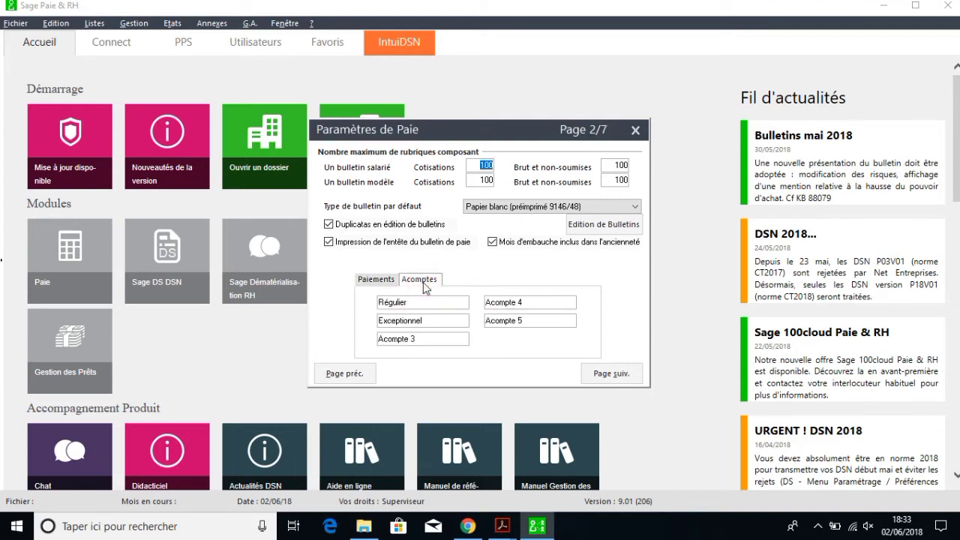
left_click(424, 304)
left_click(432, 320)
left_click(433, 339)
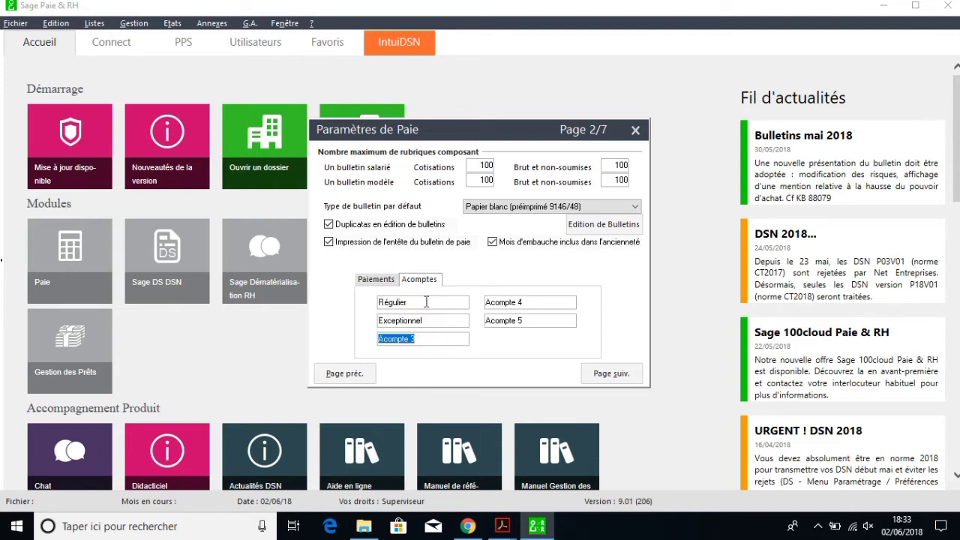
left_click(369, 279)
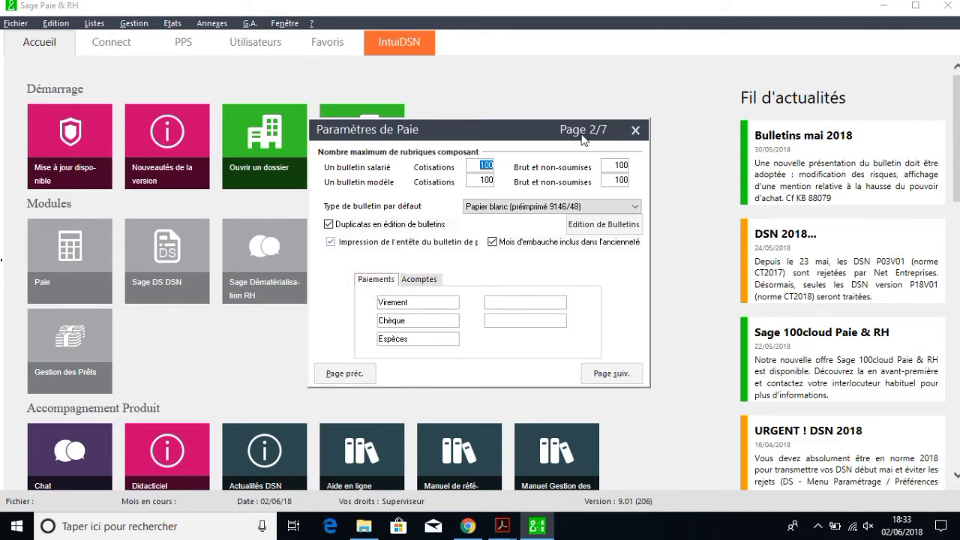
left_click(611, 373)
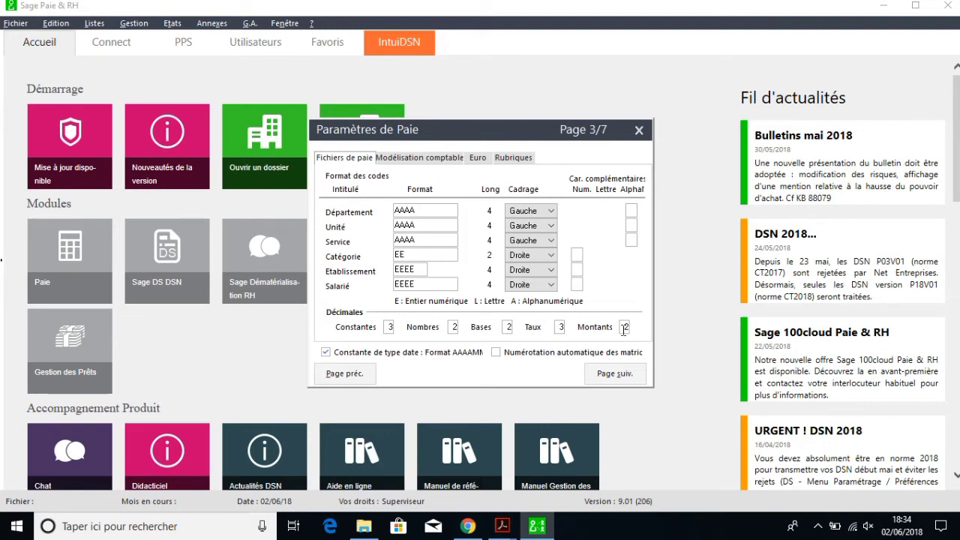
Step: Change the Montants decimals on the Fichiers de paie tab to 0
double_click(624, 327)
type("0")
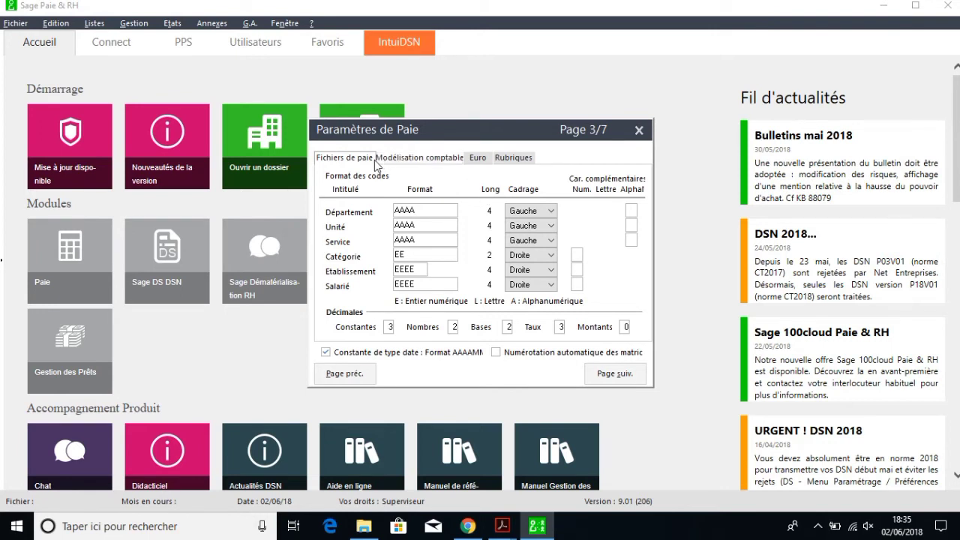
Step: Inspect the Modélisation comptable settings: 8-character account codes, salary account 42100000, Format Compta 500
left_click(418, 159)
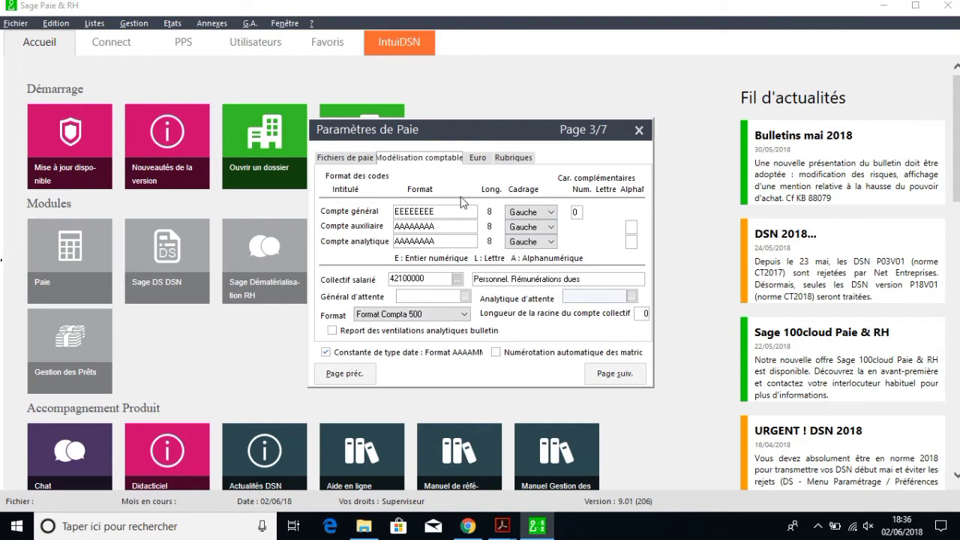
left_click(484, 160)
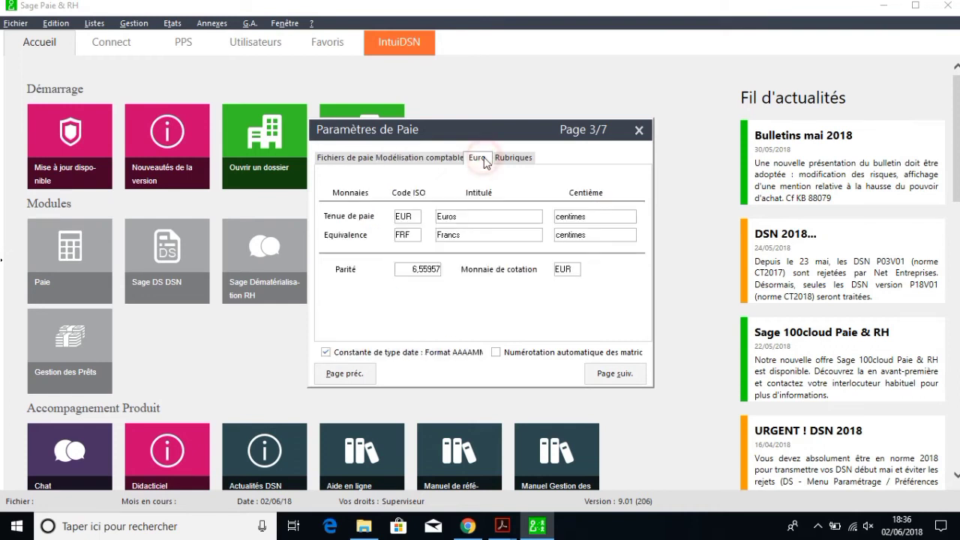
Step: Replace EUR/Euros with XAF/Franc CFA and clear the currency's hundredths unit
double_click(419, 217)
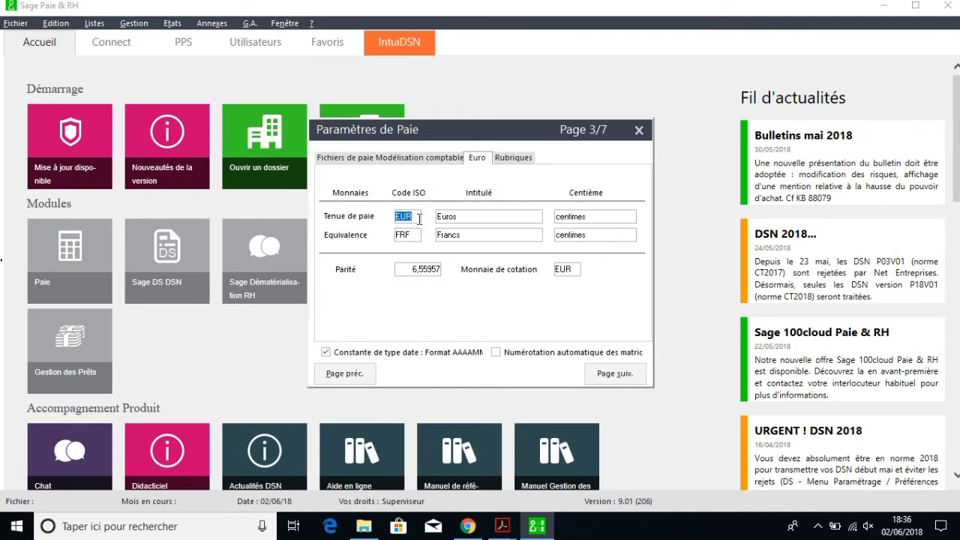
type("XAF")
double_click(465, 216)
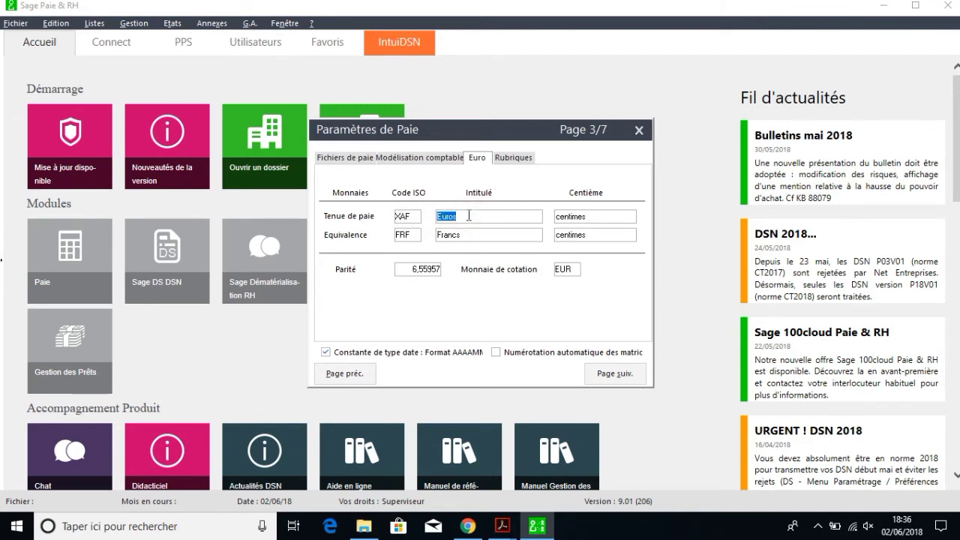
type("Franc CFA")
double_click(591, 218)
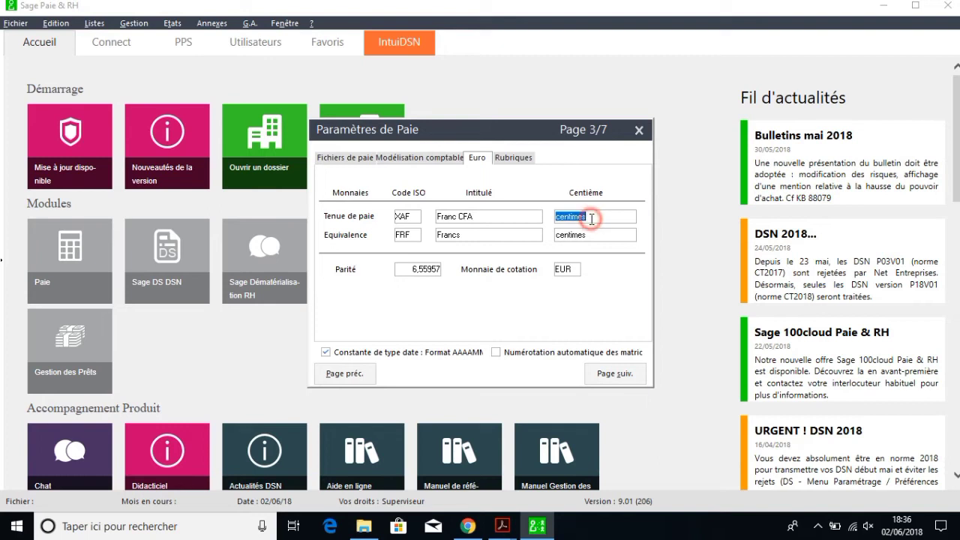
key("BackSpace")
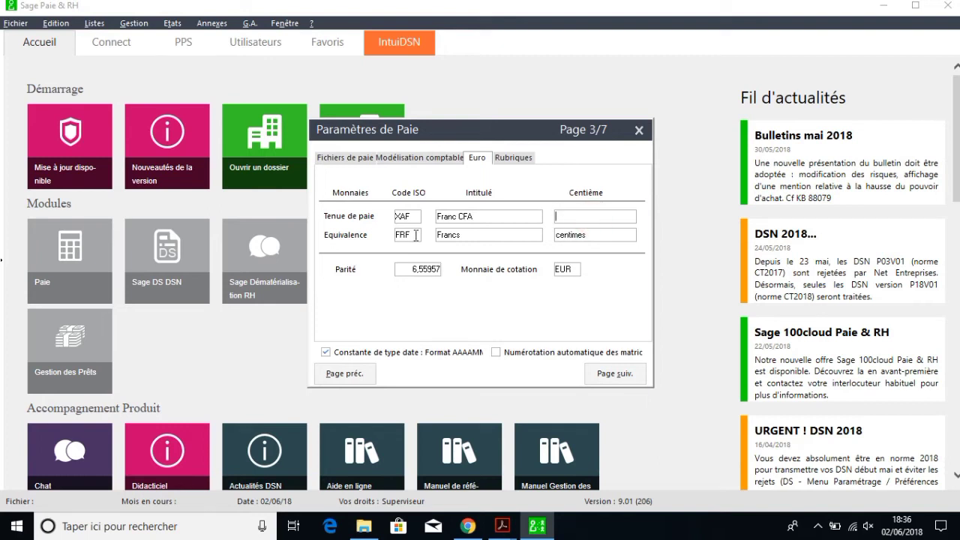
Step: Clear the equivalence currency's code FRF, name Francs and hundredths unit
double_click(416, 234)
key("BackSpace")
double_click(475, 235)
key("BackSpace")
double_click(597, 234)
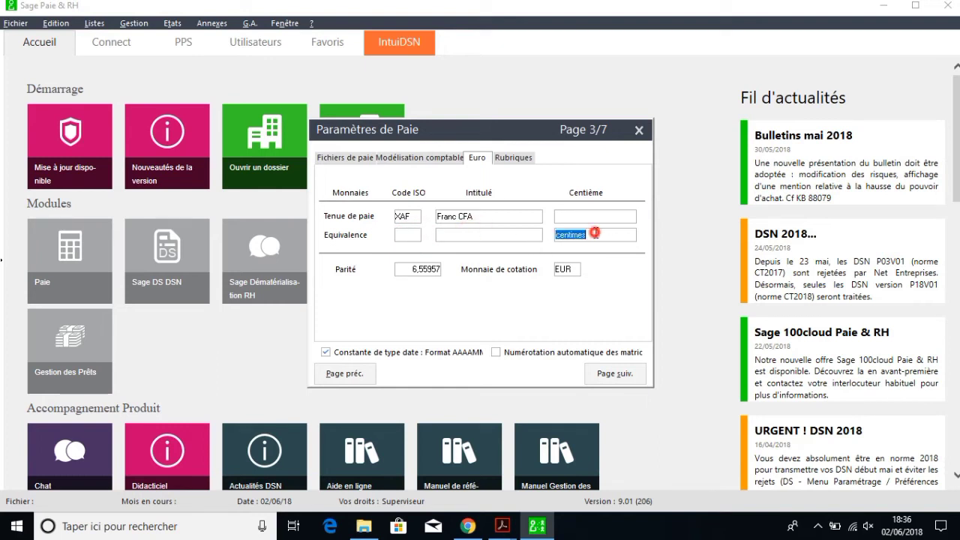
key("BackSpace")
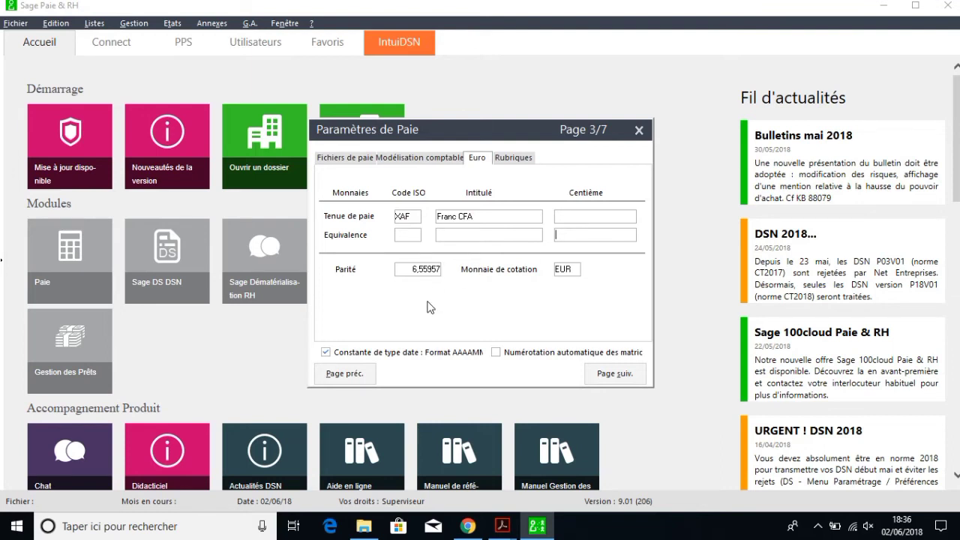
left_click(514, 159)
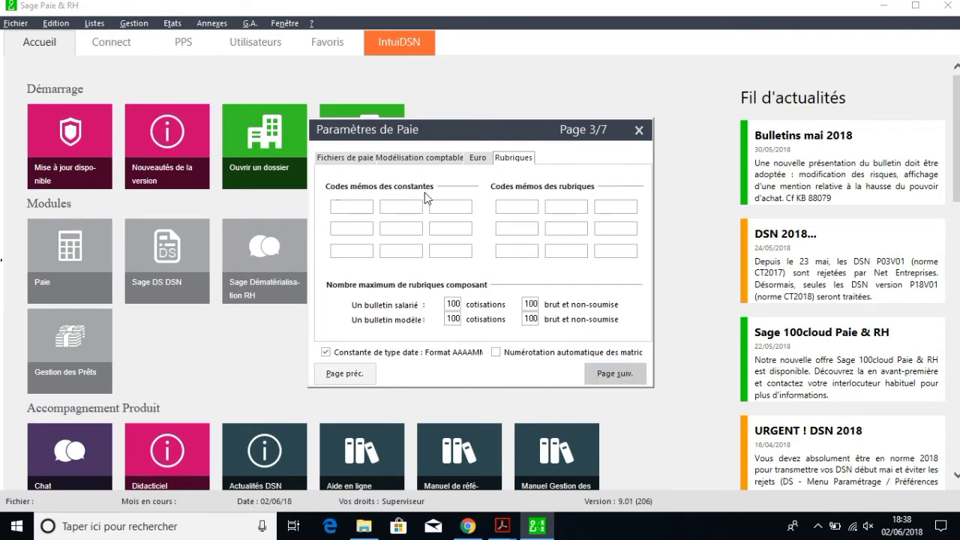
Step: Enter PRIME, INDEM, AVNAT and IMPOT in the Codes mémos des constantes fields
left_click(352, 207)
type("PRIME")
type("INDEM")
type("AVNA")
type("T")
key("Tab")
type("IMPOT")
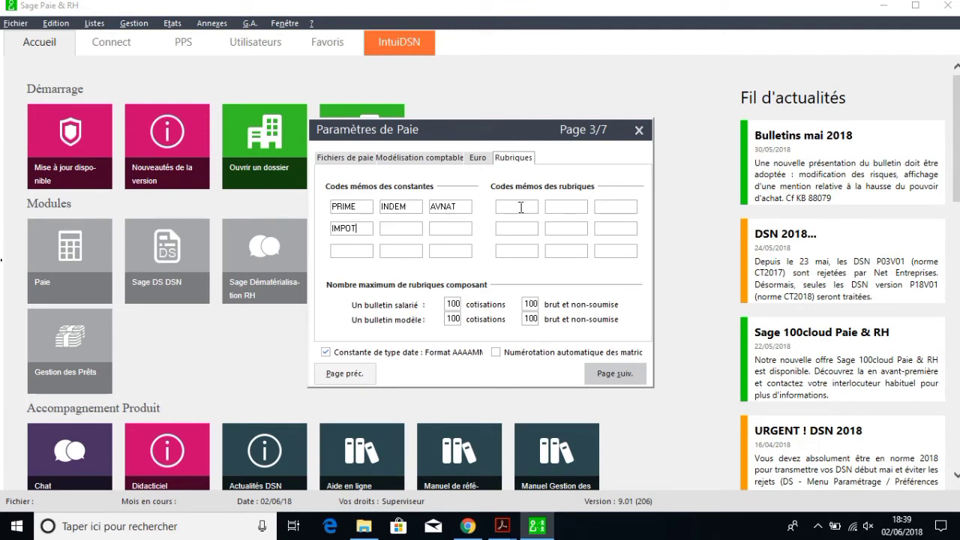
Step: Add AUTRE as a constant memo code and enter PRIME and INDEM as rubrique memo codes
left_click(398, 228)
type("AUTRE")
left_click(523, 204)
type("PRIME")
left_click(562, 208)
type("INDEM")
Step: Complete the rubrique memo codes with AVNAT, IMPOT and AUTRE, then advance to page 4/7
left_click(608, 208)
type("AVNAT")
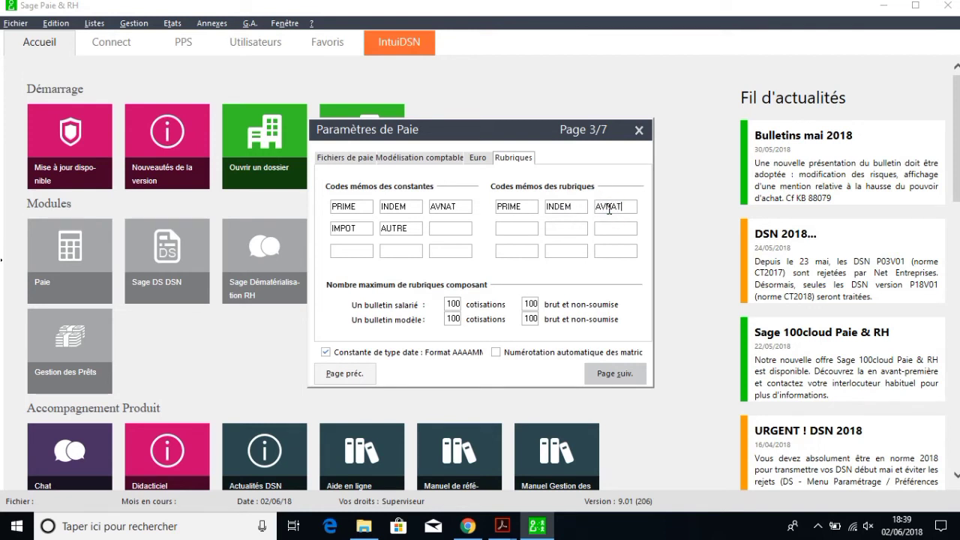
left_click(522, 230)
type("IMPOT")
left_click(553, 229)
type("AUTRE")
left_click(618, 373)
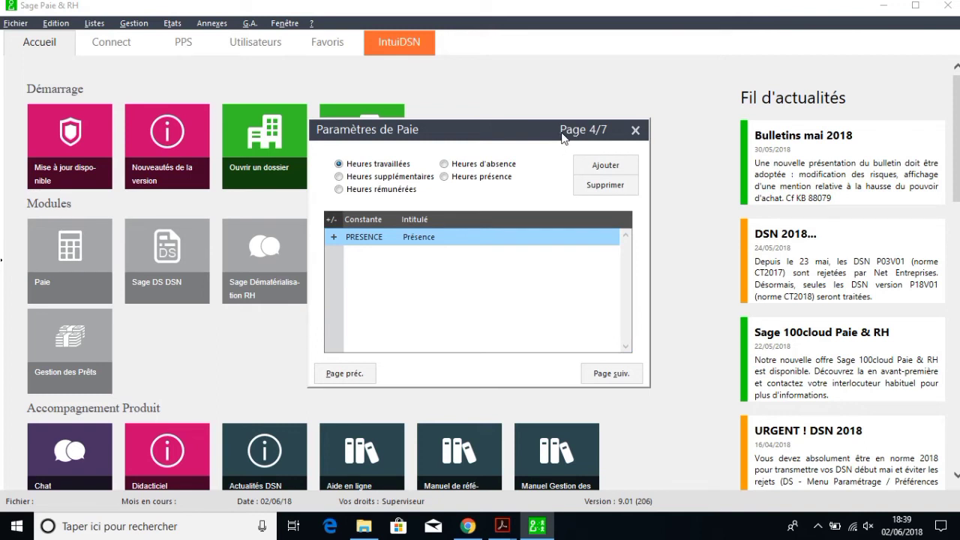
Step: Page through the payroll settings to page 6/7 with the paid-leave parameters
left_click(587, 266)
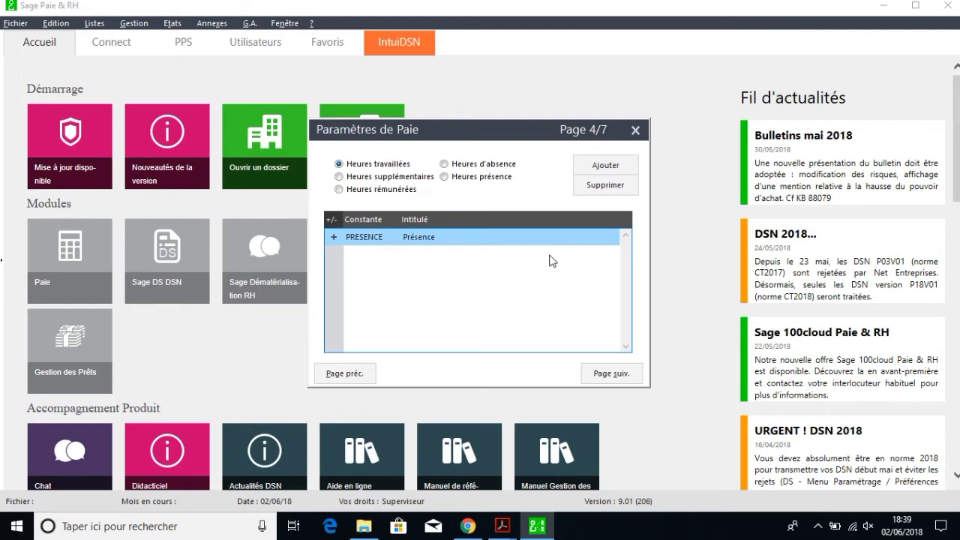
left_click(611, 379)
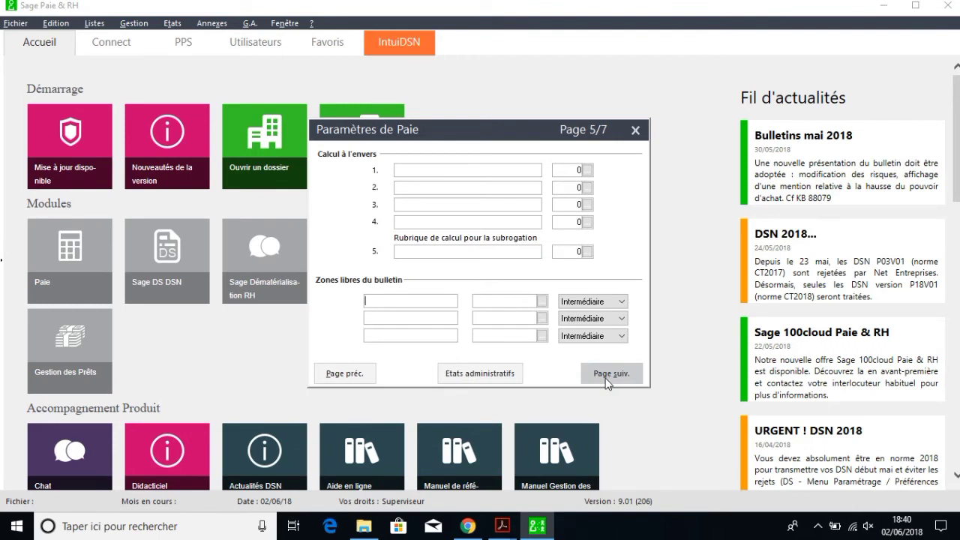
left_click(608, 377)
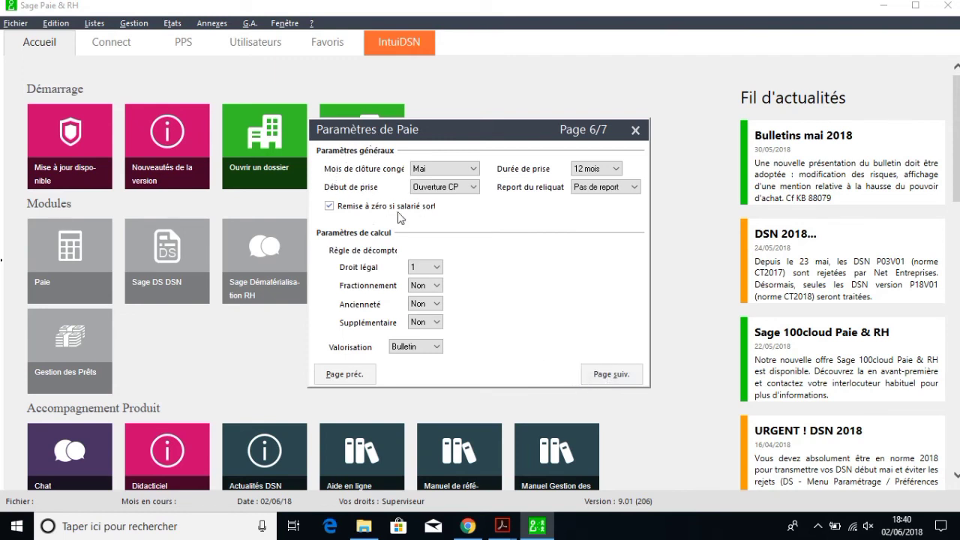
Step: Set the leave-closure month to Aucun and keep the 12-month leave-taking period
left_click(472, 169)
left_click(450, 182)
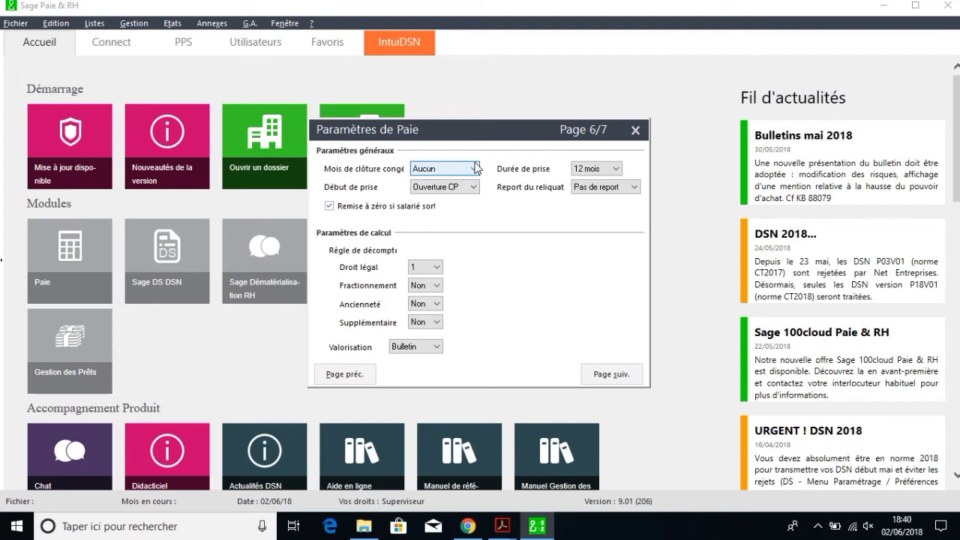
left_click(472, 169)
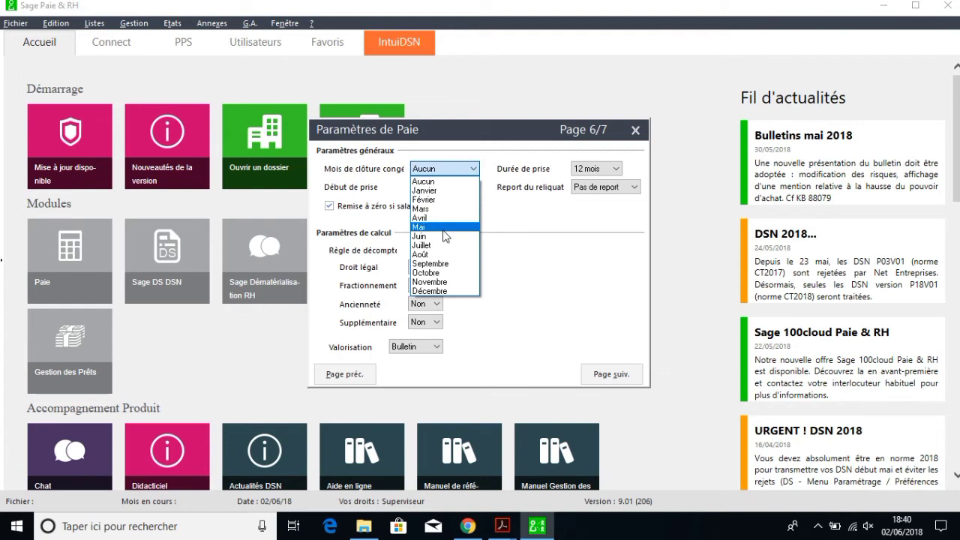
left_click(454, 184)
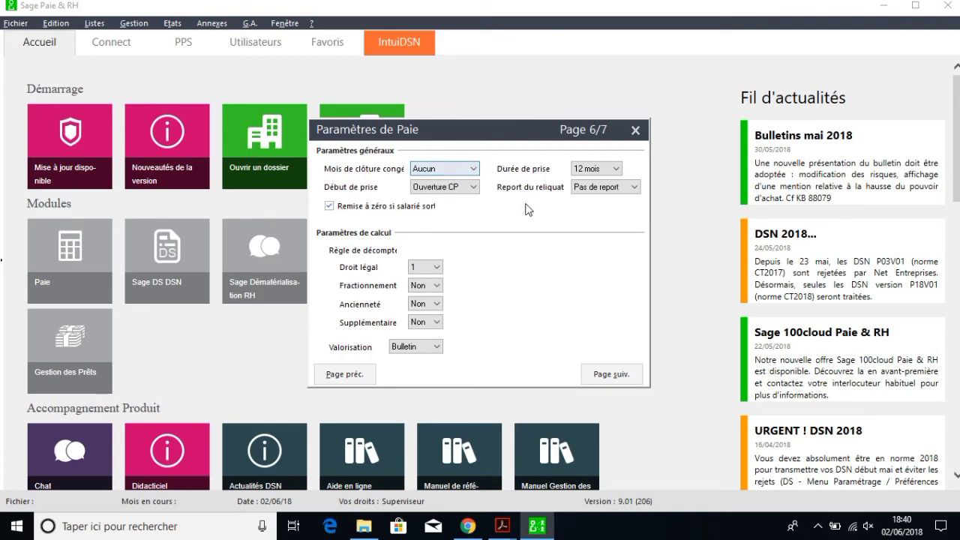
left_click(618, 169)
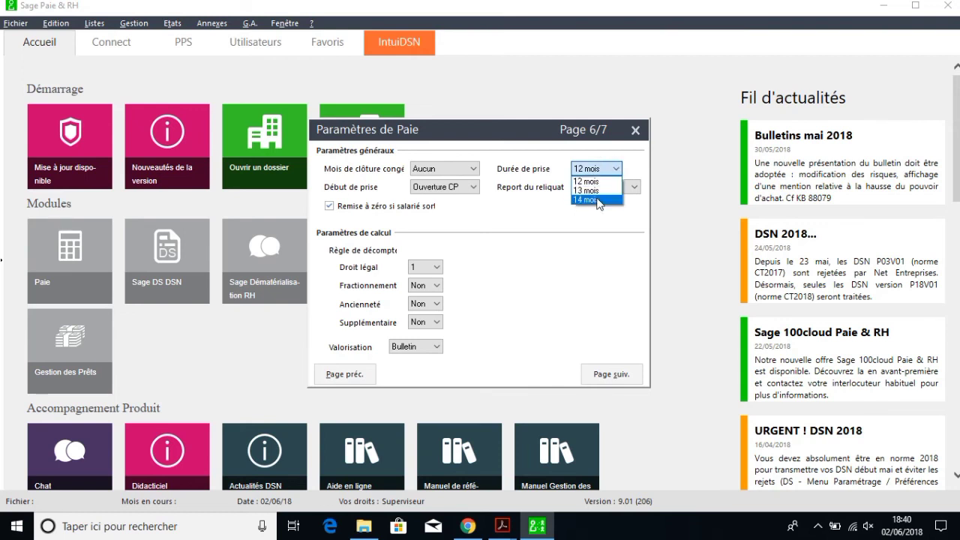
left_click(593, 182)
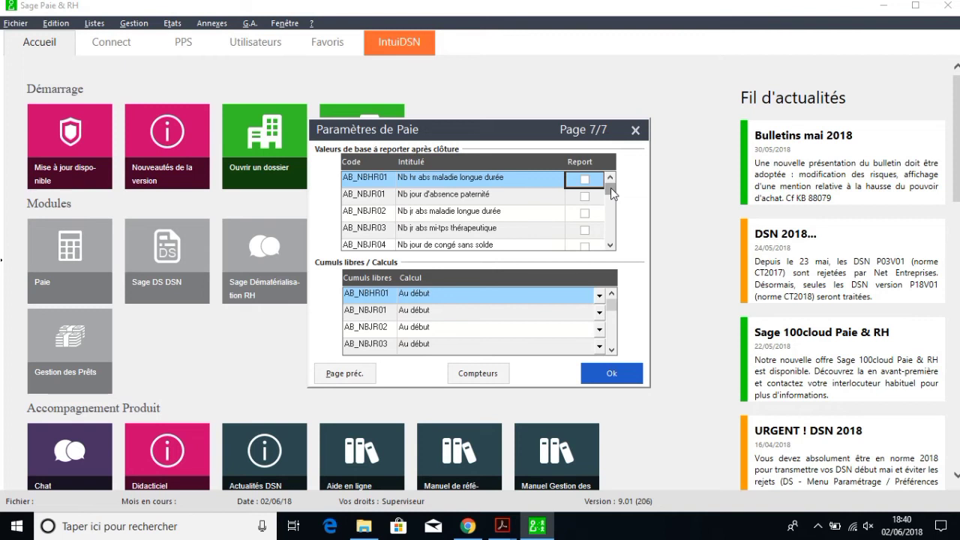
Step: Validate the payroll settings on page 7/7 to reach the Entête du dossier form
left_click(609, 374)
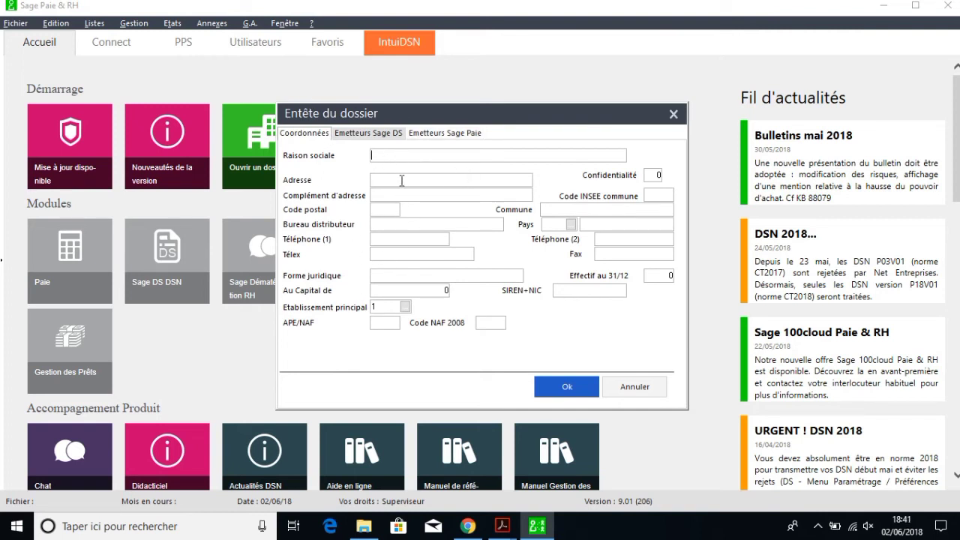
Step: Enter the company name COMPTABILITE INFORMATISEE and its street address
type("COMPTABILITE INFORMATISEE ")
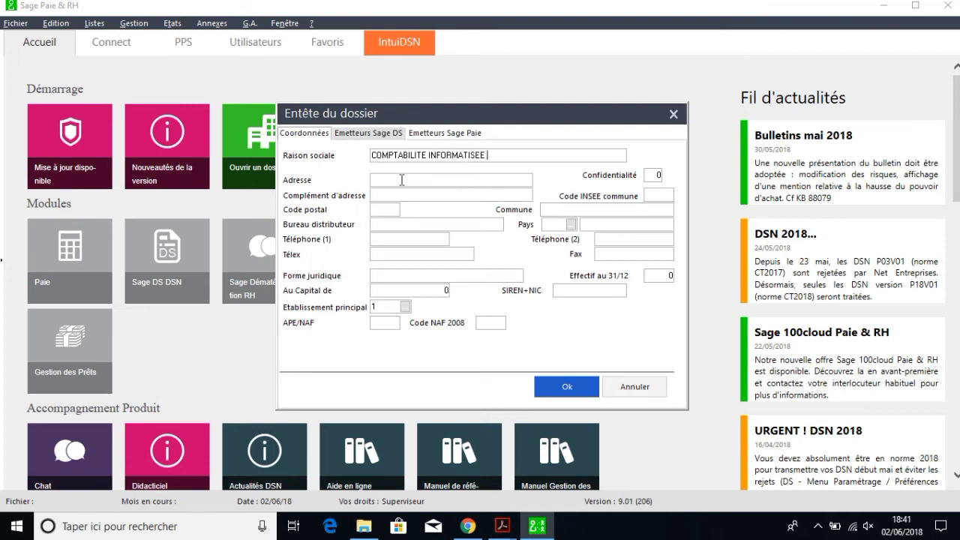
type("SARL")
key("BackSpace")
key("BackSpace")
key("BackSpace")
key("BackSpace")
left_click(410, 180)
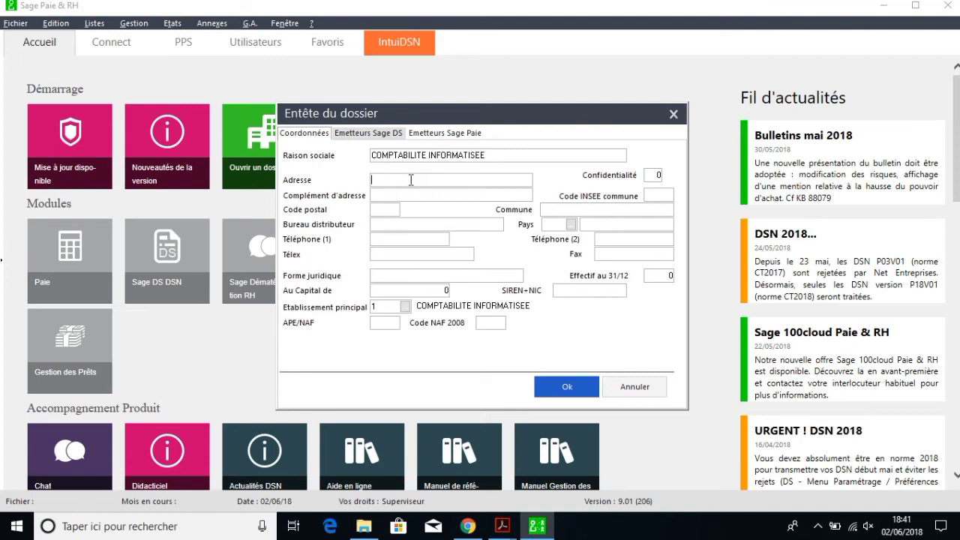
type("SABLE")
key("BackSpace")
key("BackSpace")
key("BackSpace")
key("BackSpace")
key("BackSpace")
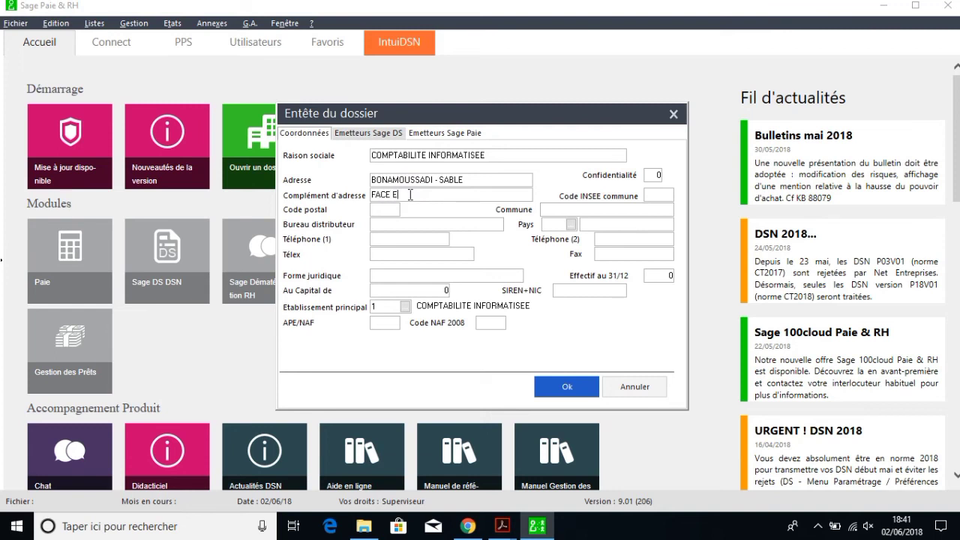
Step: Fill in the postcode, town and delivery office, and country code CMR
left_click(391, 211)
type("13")
key("BackSpace")
type("7309")
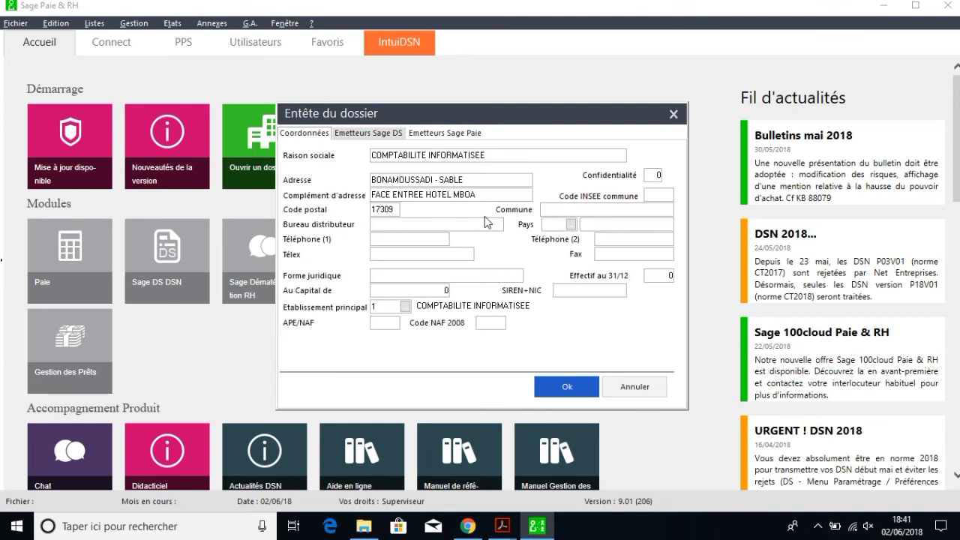
left_click(444, 225)
left_click(559, 210)
type("DOUALA 5")
left_click(498, 224)
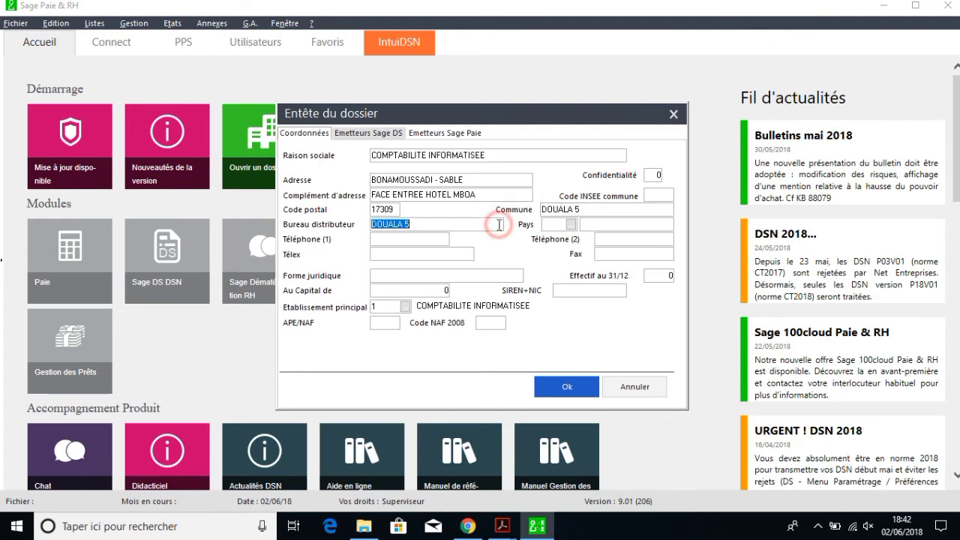
left_click(555, 224)
type("CMR")
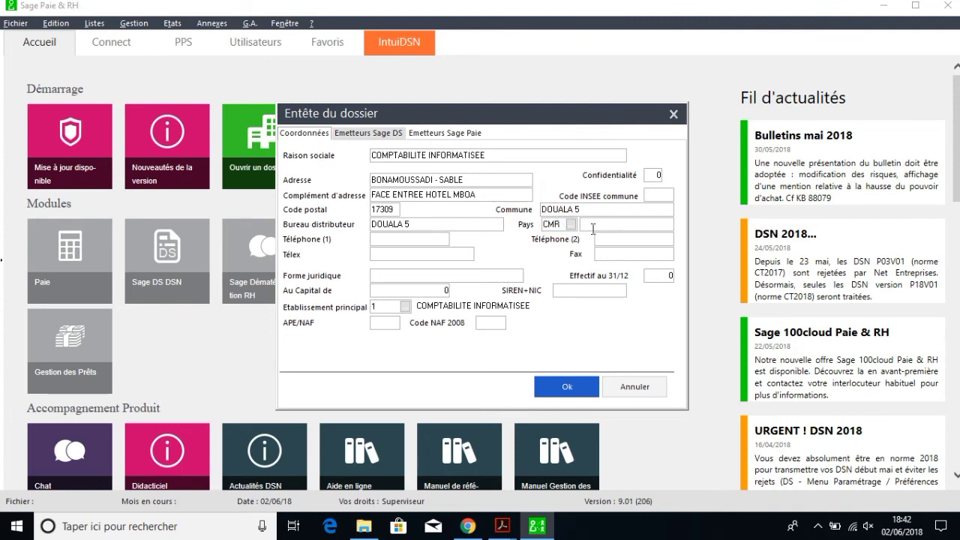
key("Tab")
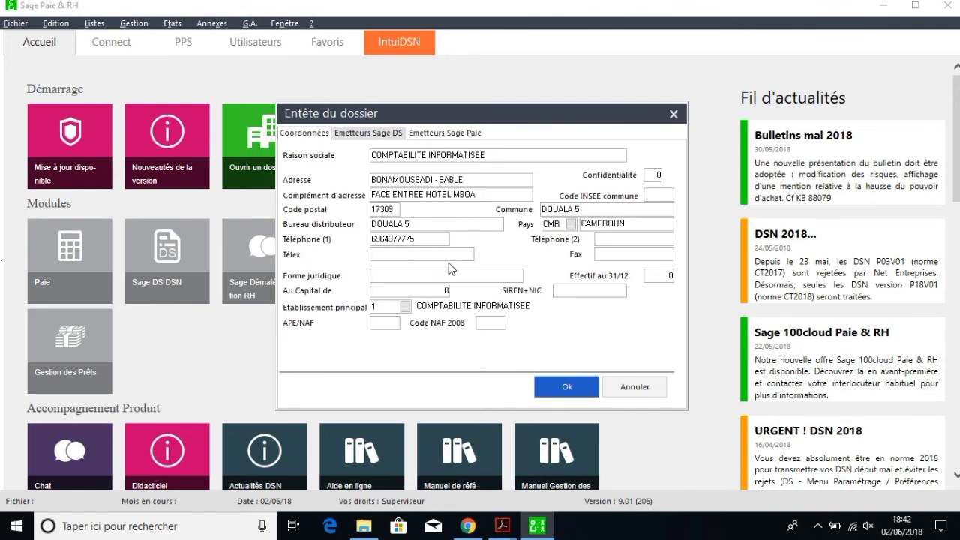
Step: Enter the company phone number, legal form SARL and share capital 1 000 000
left_click(426, 253)
left_click(454, 275)
type("SARL")
left_click(445, 290)
type("1 000 000")
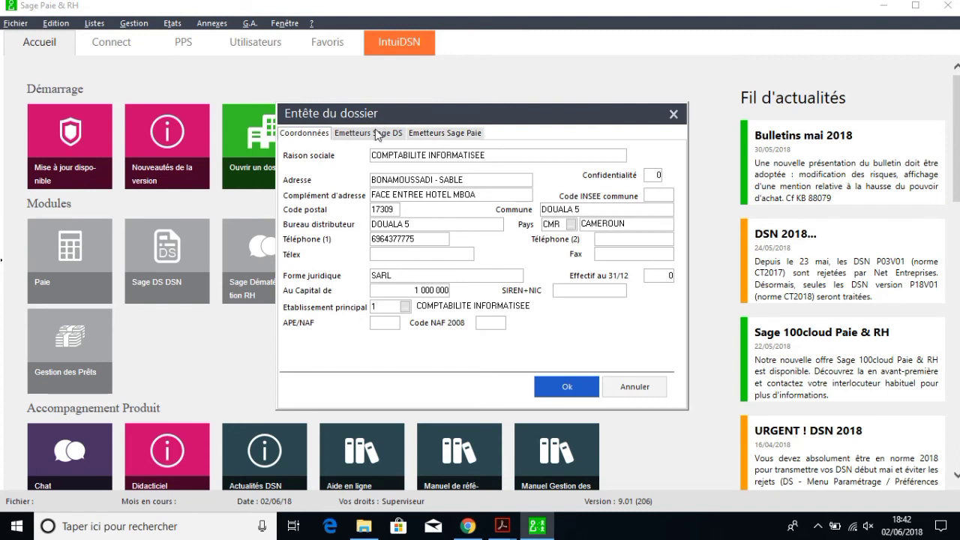
left_click(443, 133)
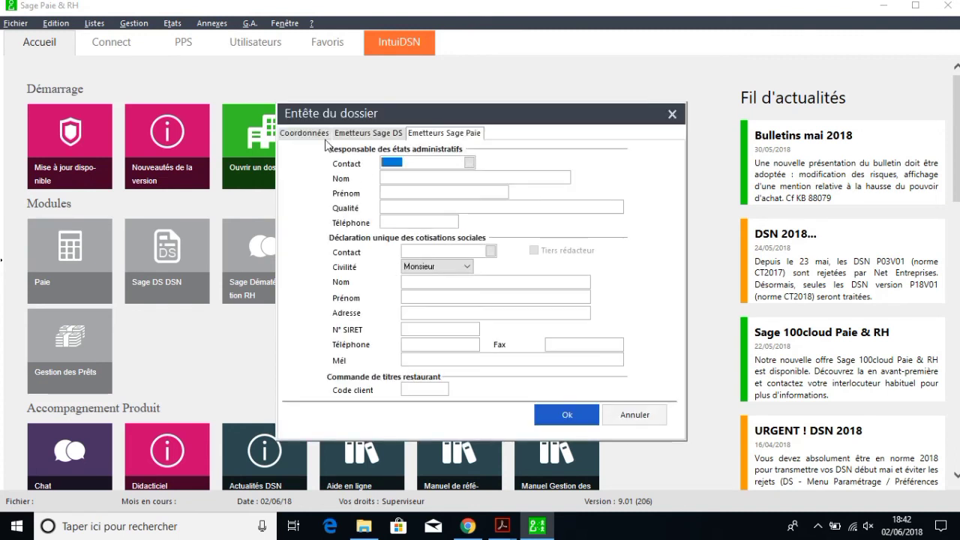
left_click(308, 133)
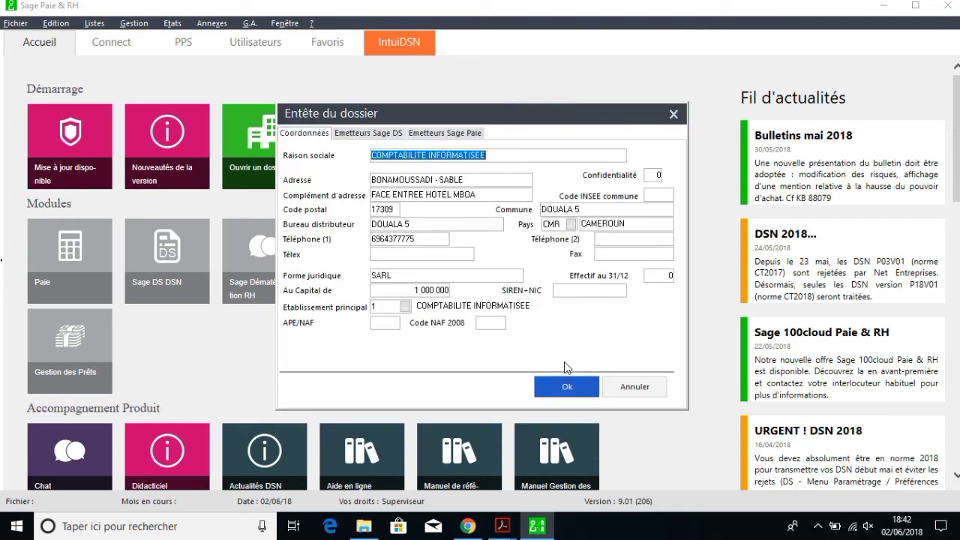
Step: Save the file header, dismiss the DADS-U import, and pass the assistant's day-counting questions
left_click(567, 387)
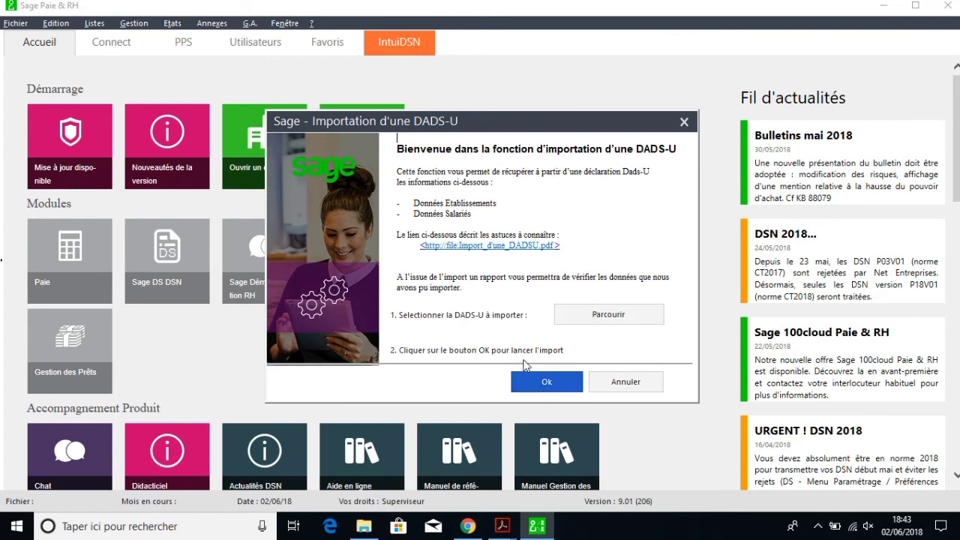
left_click(543, 384)
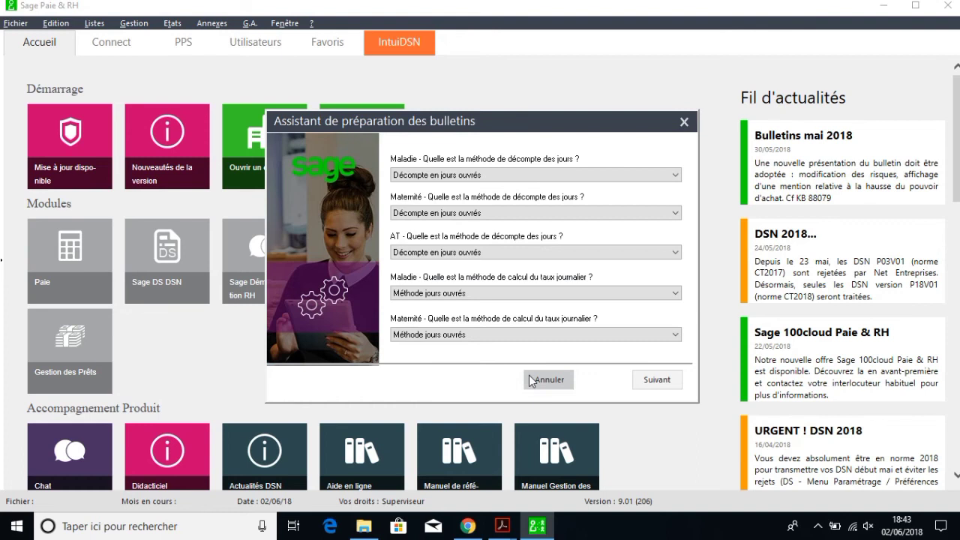
left_click(656, 383)
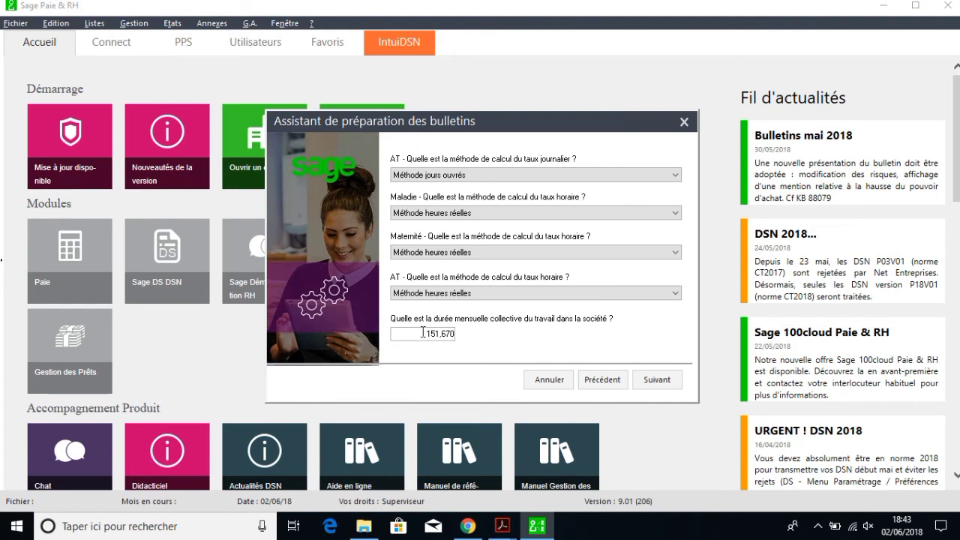
Step: Replace the 151,670 monthly working duration with 173,330 hours
double_click(425, 334)
type("17333")
key("BackSpace")
key("BackSpace")
key("BackSpace")
type("3")
double_click(446, 334)
type("330")
left_click(419, 335)
Step: Enter 2 leave days acquired per month and 8 hours per day, then finish the assistant
left_click(663, 380)
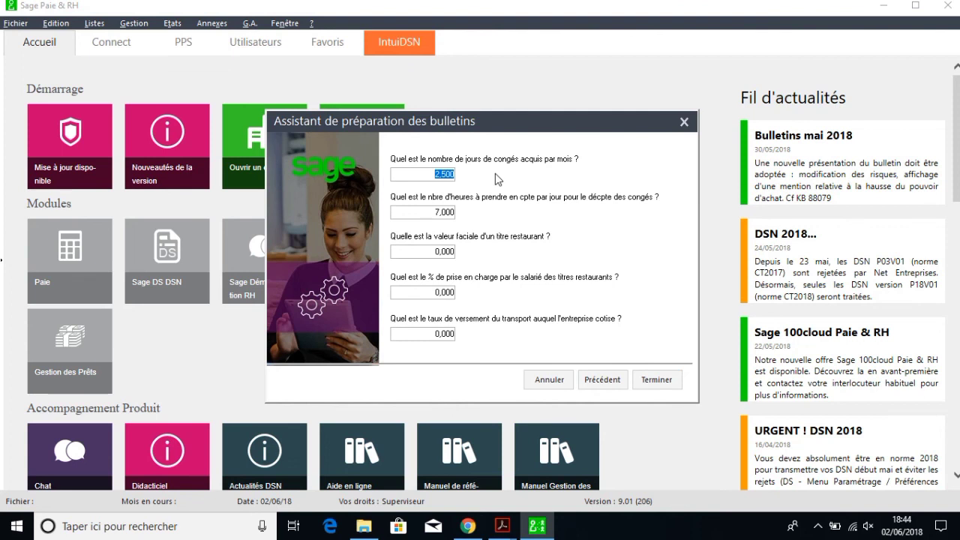
type("2")
left_click(434, 212)
type("8")
left_click(657, 380)
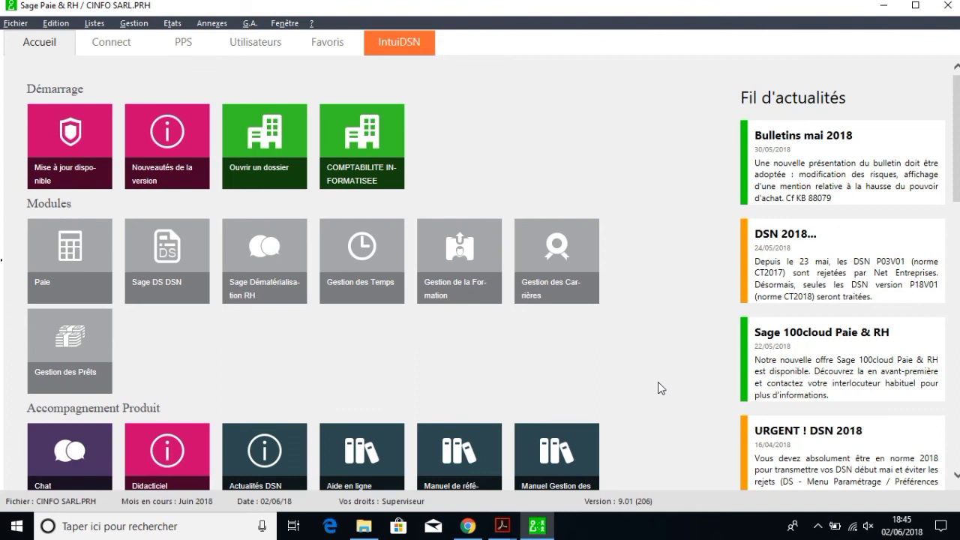
left_click(498, 528)
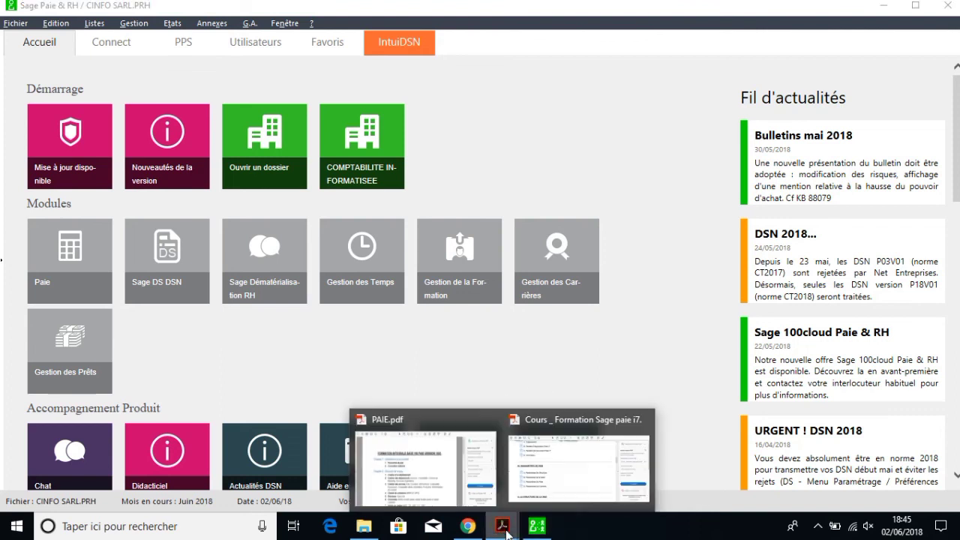
left_click(443, 461)
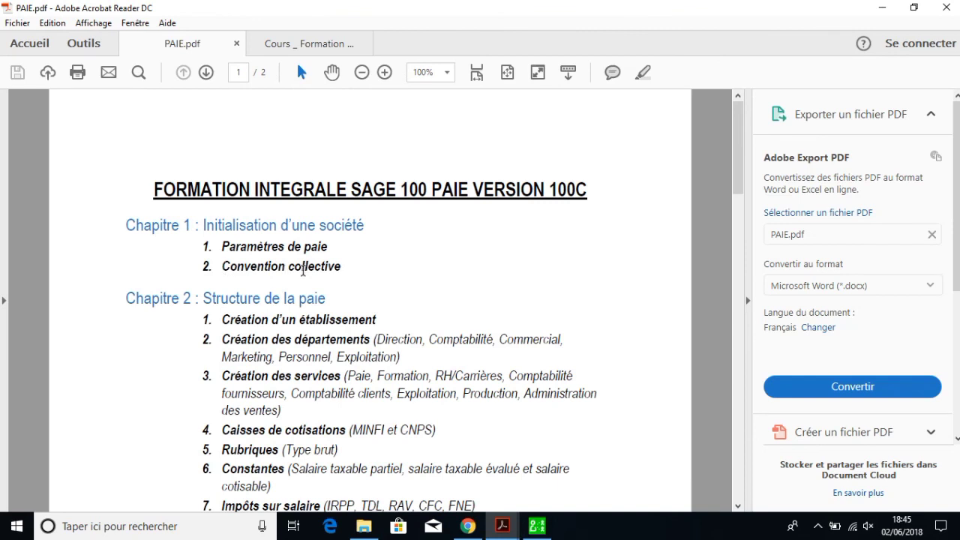
left_click(537, 526)
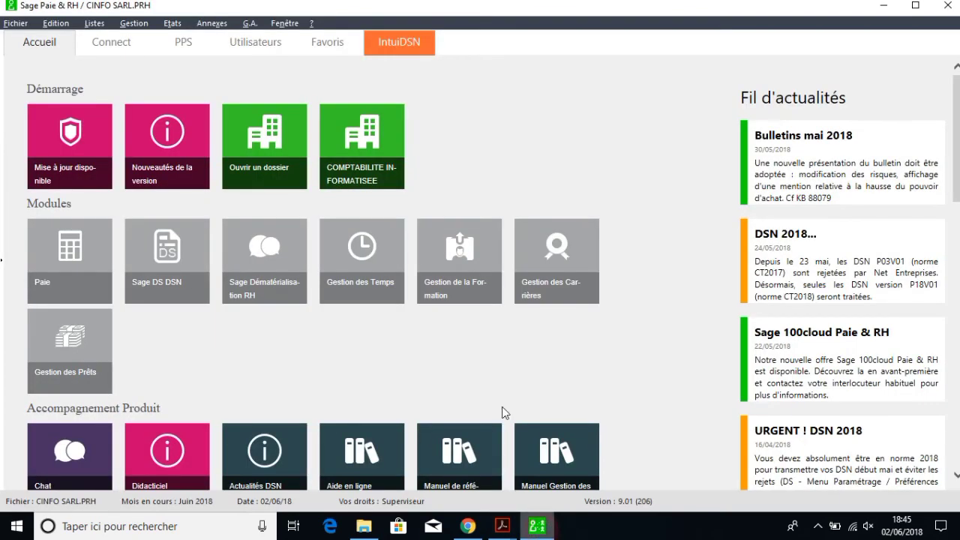
Step: Create collective agreement 01, CONVENTION COLLECTIVE NATIONALE DE PRESTATIONS DE SCES (CCNPS), and close the list
left_click(95, 24)
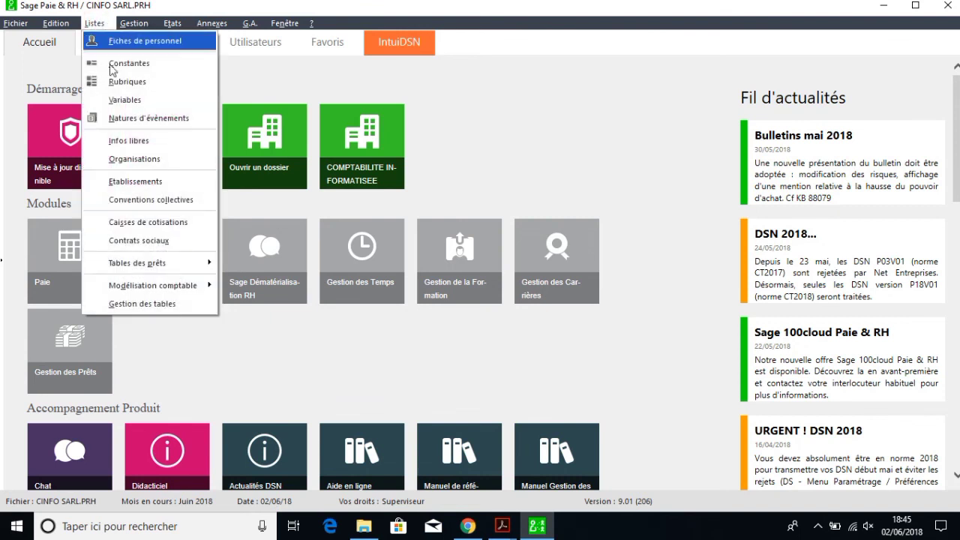
left_click(136, 200)
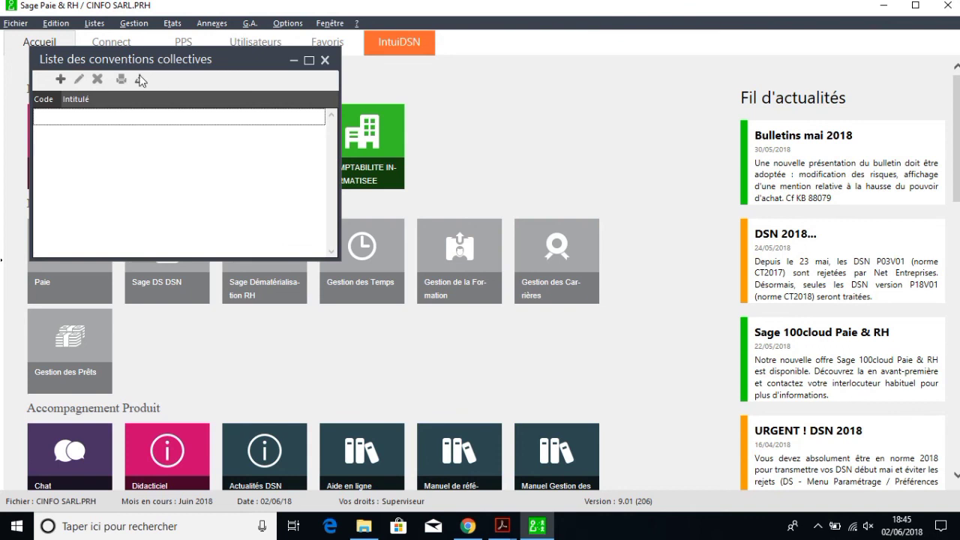
left_click(61, 81)
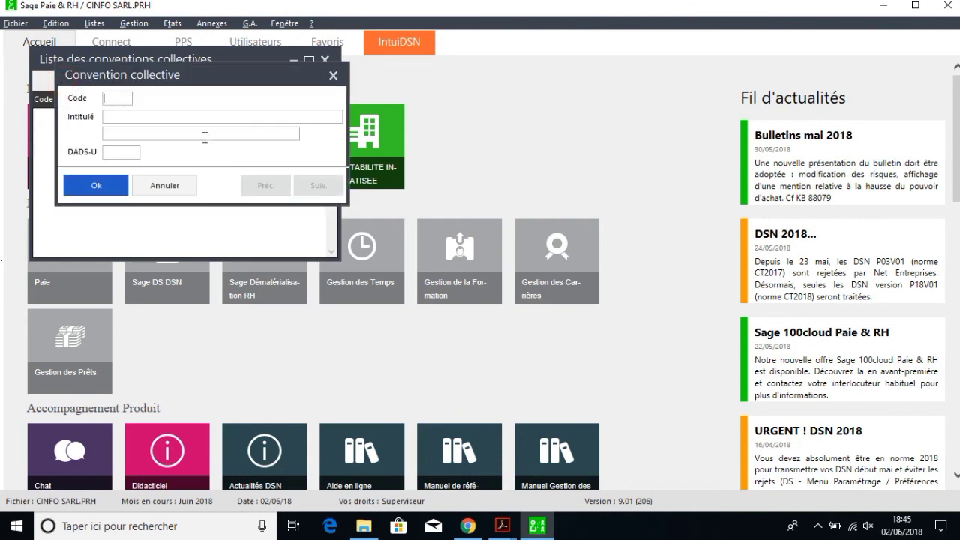
left_click_drag(245, 78, 456, 95)
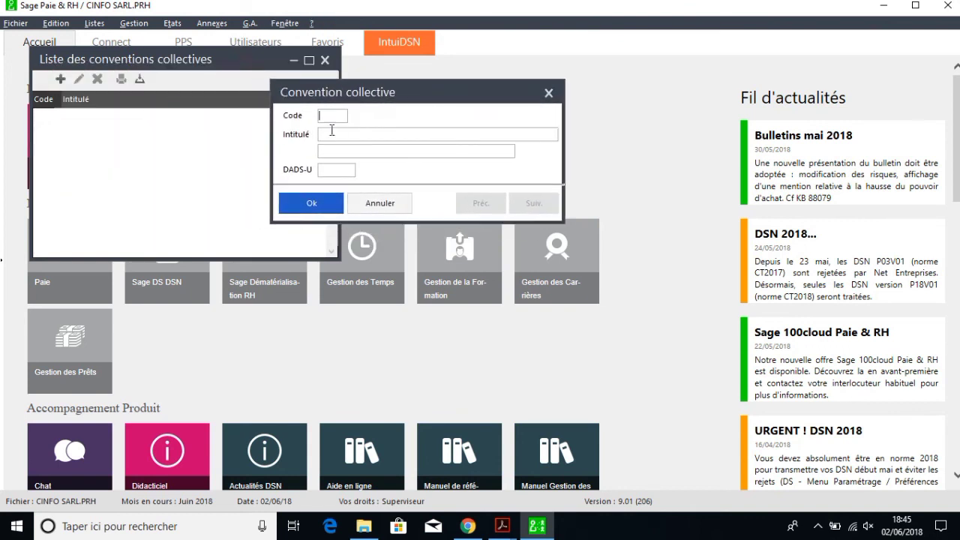
type("01")
left_click(339, 134)
type("CONVENTION")
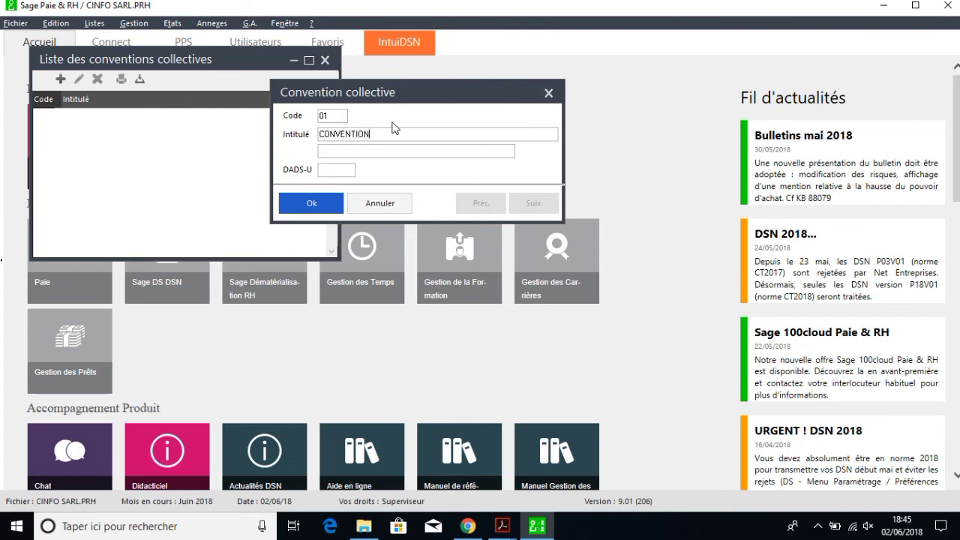
type(" COLLECTIVE NATIONALE DE")
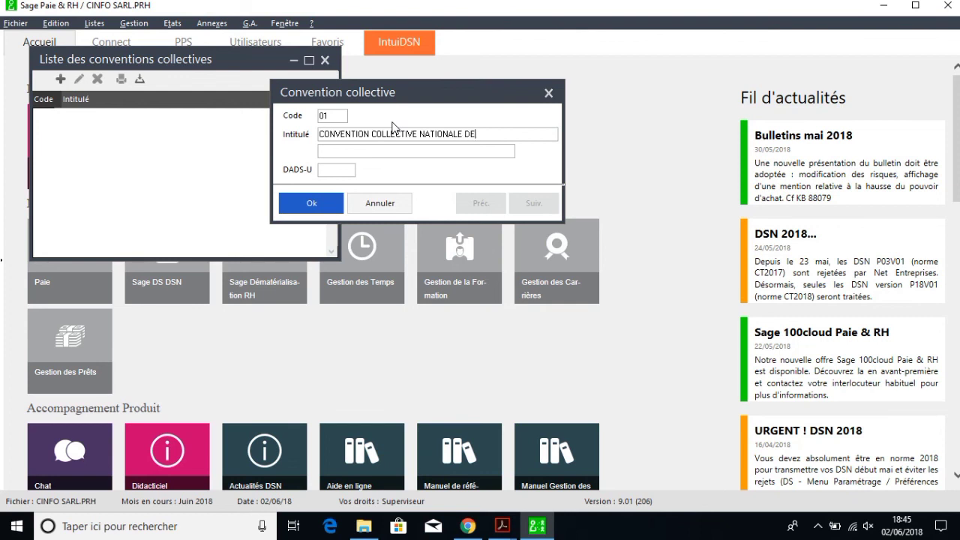
type(" PRESTATIONS DE SCES")
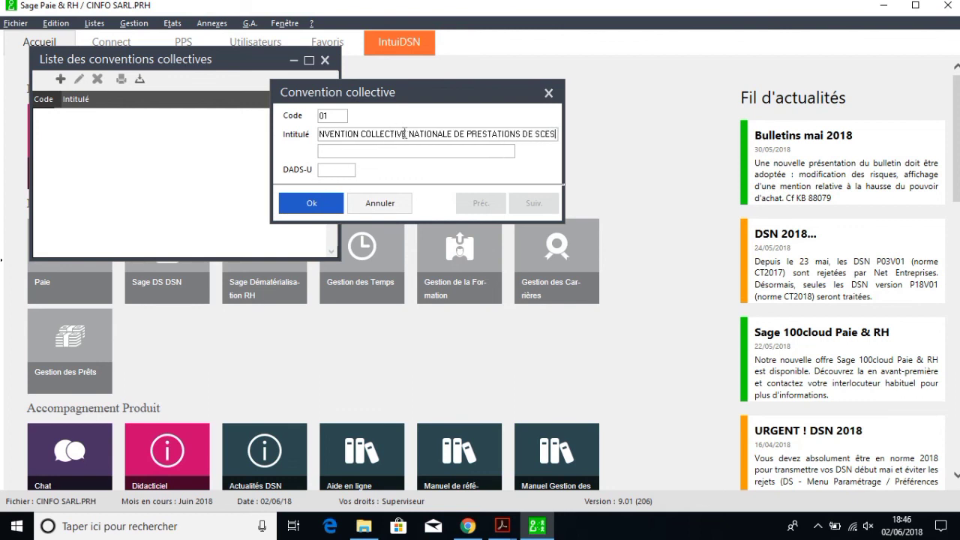
left_click(396, 154)
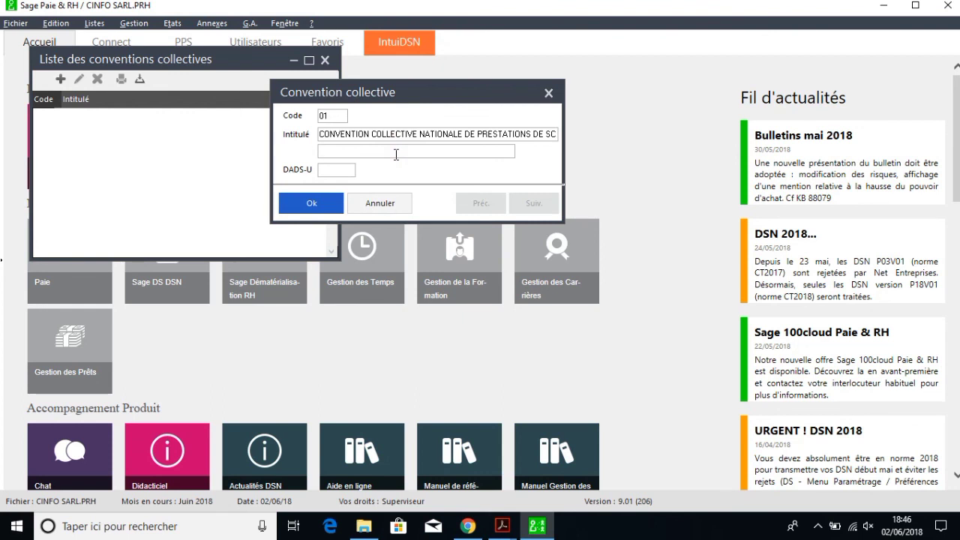
type("CCNPS")
left_click(311, 203)
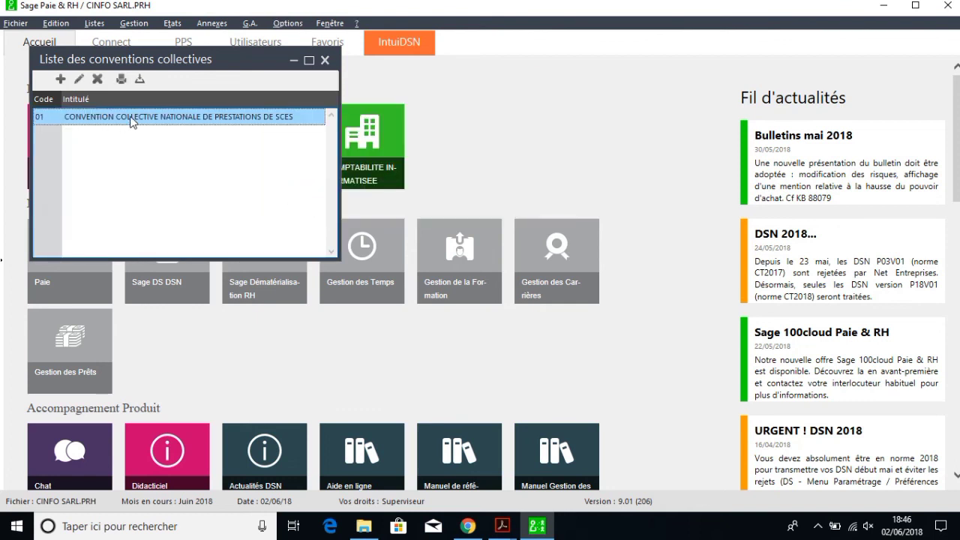
left_click(324, 60)
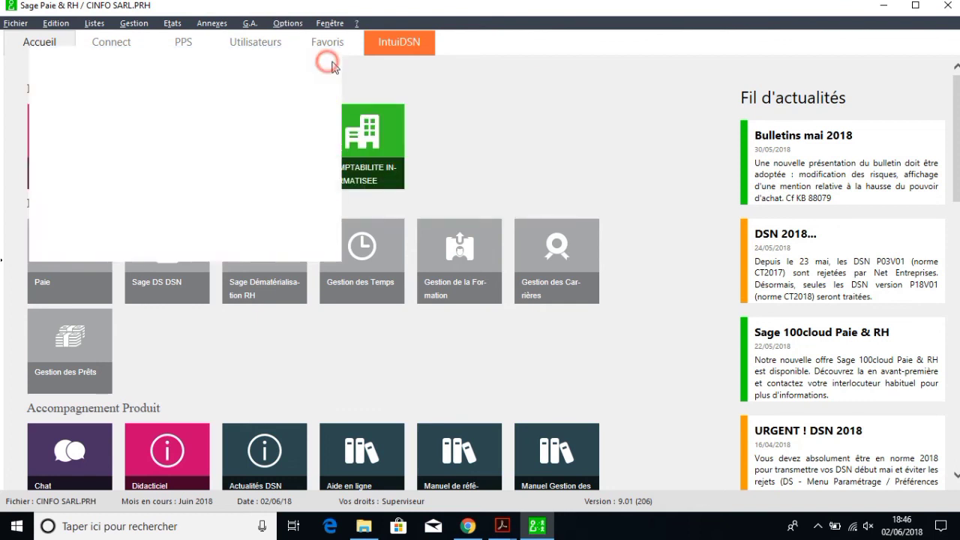
left_click(442, 102)
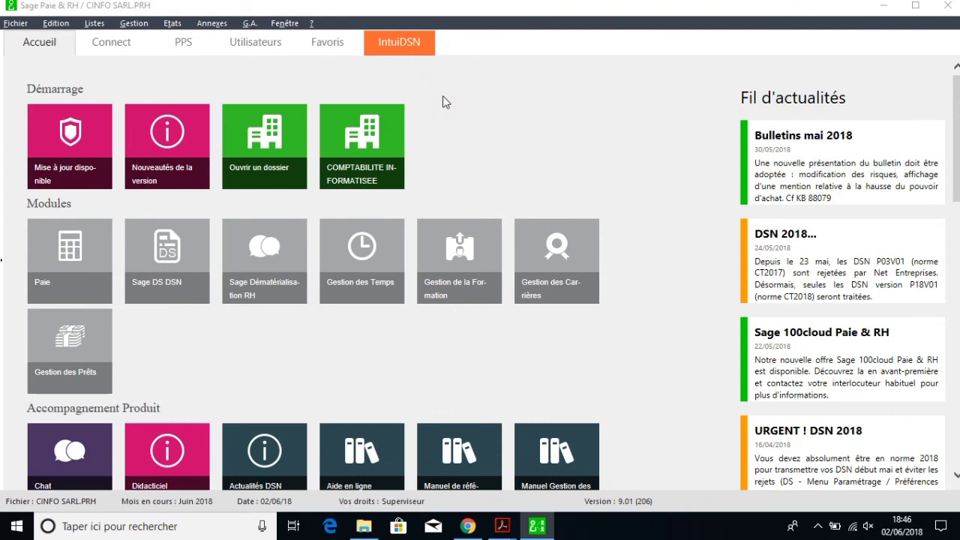